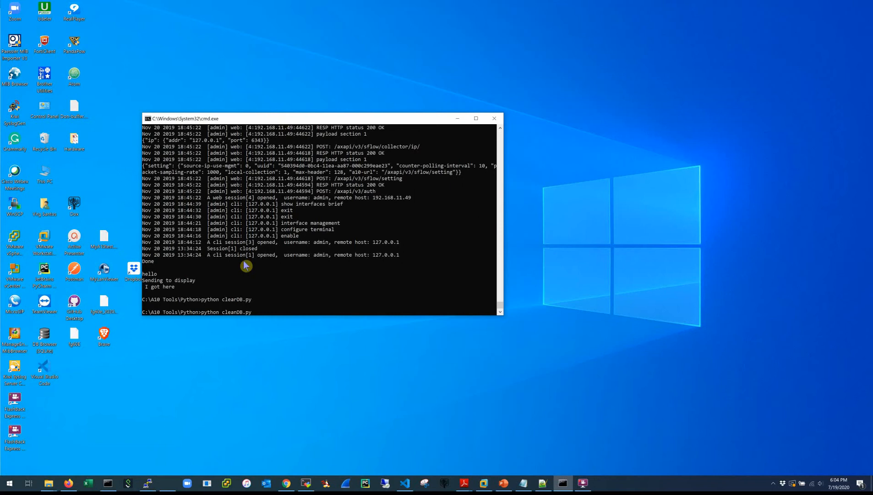
Run the clearDB.py script after correcting its misspelled name.
key("Return")
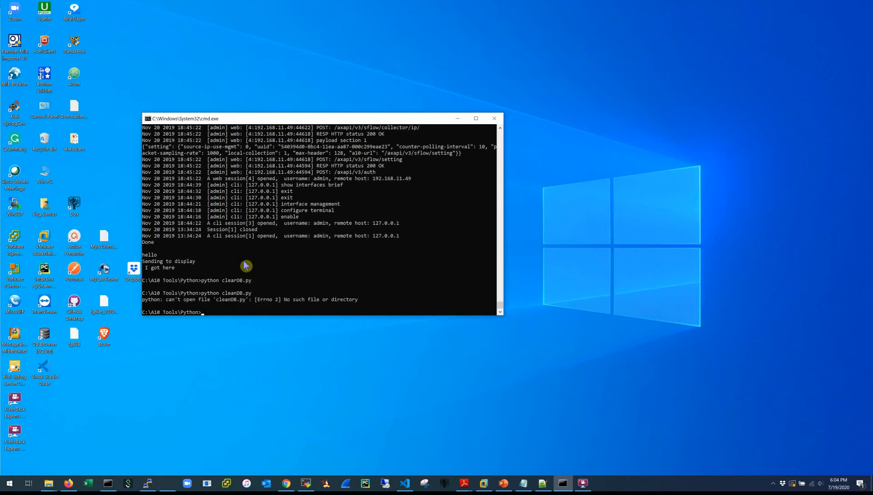
key("Up")
key("BackSpace")
type("r")
key("Return")
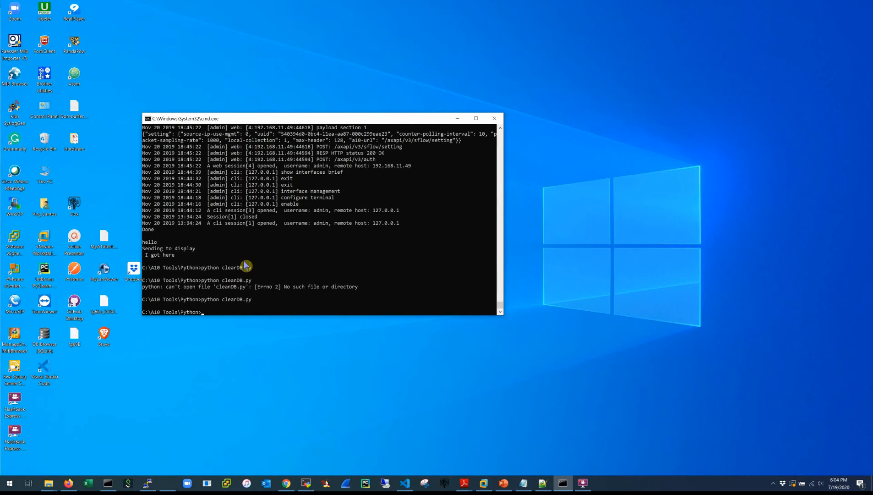
Launch the automation app with python a10_mgt1.py.
key("Return")
key("Return")
key("Return")
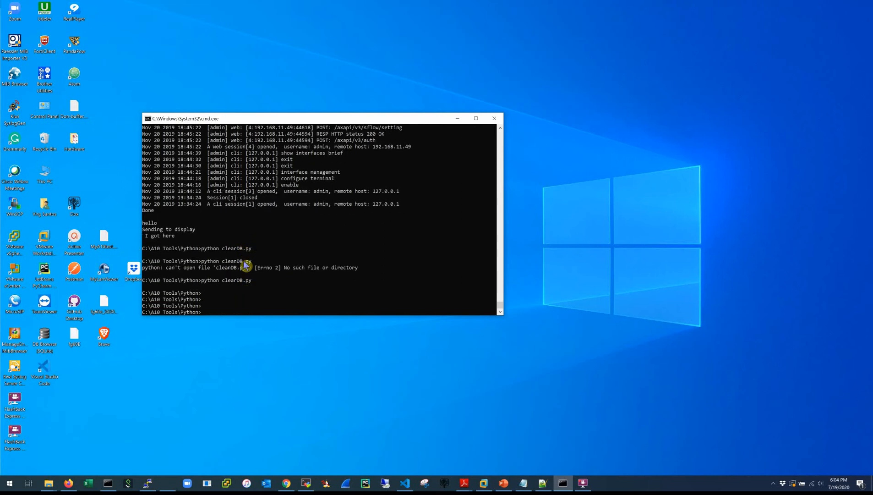
key("Up")
key("Up")
key("Return")
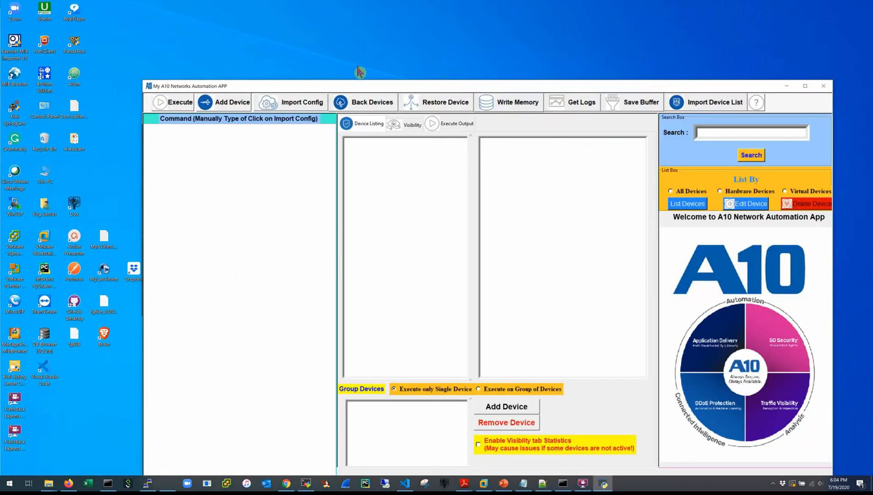
Make the app window taller, then try and erase the show run and int e 4 commands.
left_click_drag(357, 83, 267, 43)
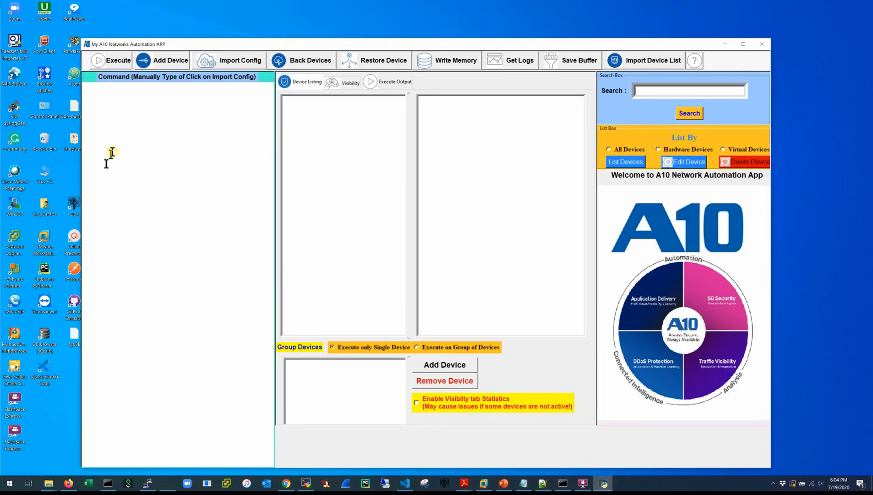
type("show run")
key("BackSpace")
key("BackSpace")
key("BackSpace")
key("BackSpace")
key("BackSpace")
key("BackSpace")
key("BackSpace")
key("BackSpace")
type("int e 4")
key("Return")
type("ip")
key("BackSpace")
key("BackSpace")
key("BackSpace")
key("BackSpace")
key("BackSpace")
key("BackSpace")
key("BackSpace")
key("BackSpace")
key("BackSpace")
key("BackSpace")
key("BackSpace")
Enter ip dns primary 3.3.3.3 as a test, then delete it, leaving the command box empty.
type("ip dns primary ")
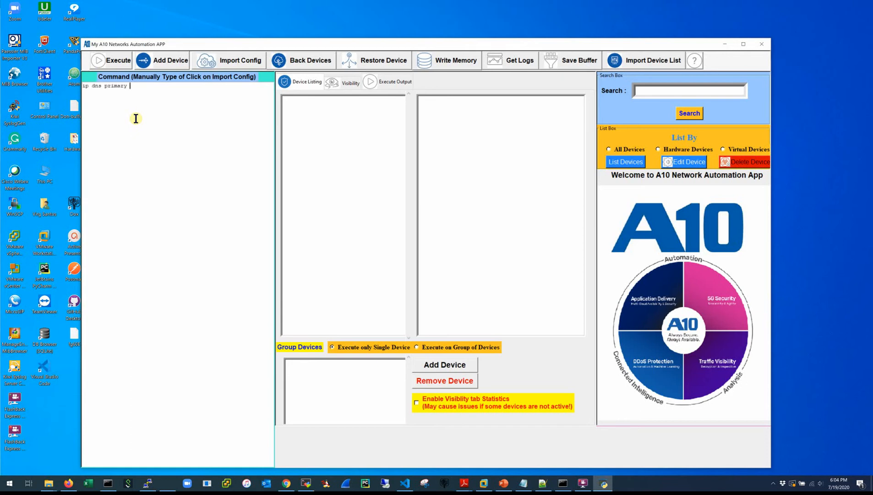
type("3.3.3.3")
key("ctrl+a")
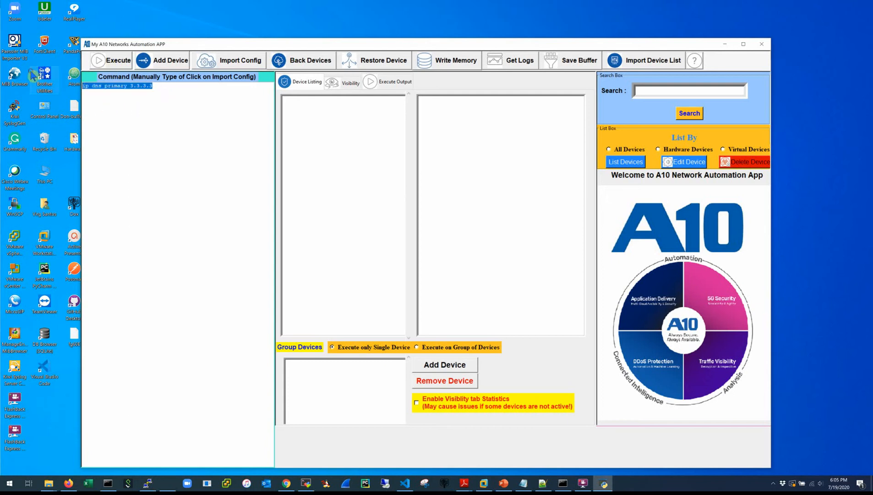
key("BackSpace")
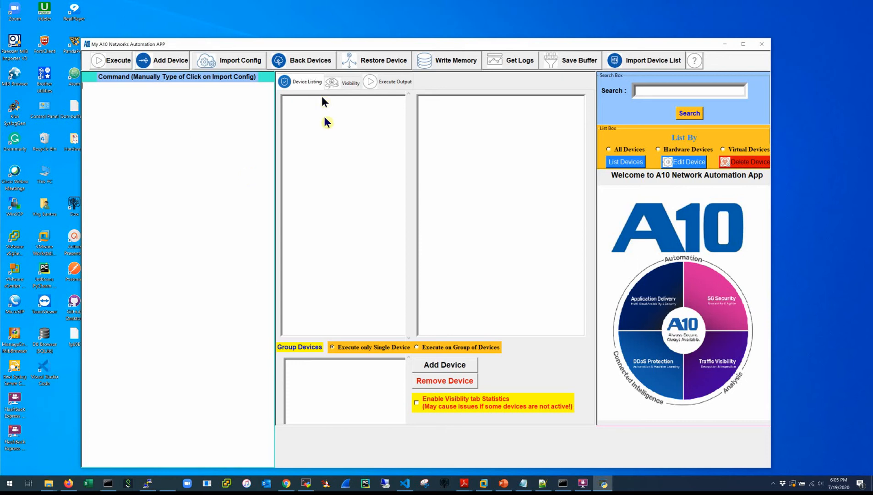
Start a new device with hostname vThunder-05 and MGMT IP 192.168.2.17.
left_click(158, 61)
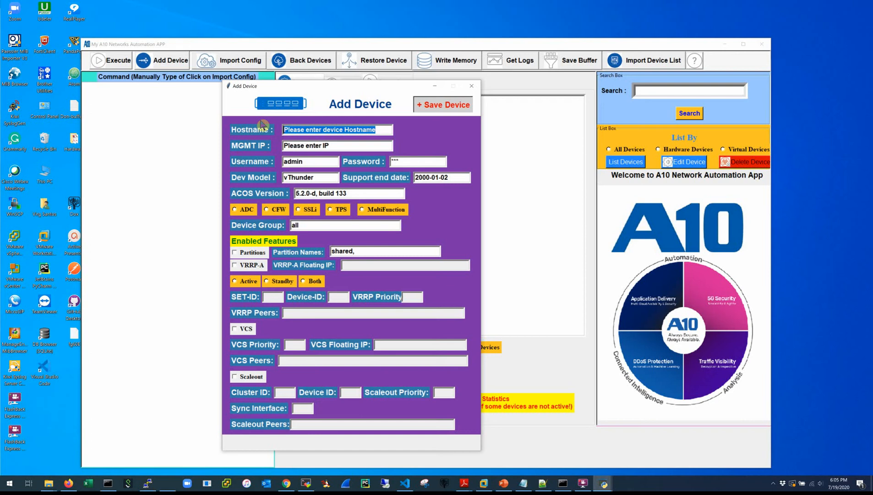
type("vThunder")
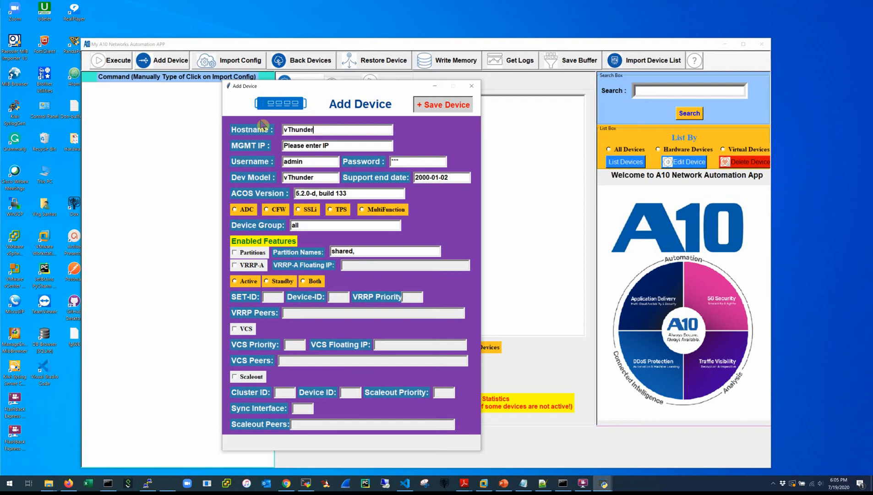
type("-05")
key("Tab")
type("192.168.2.17")
Set the support end date to 2021-01-01 and begin replacing the ACOS version.
key("Tab")
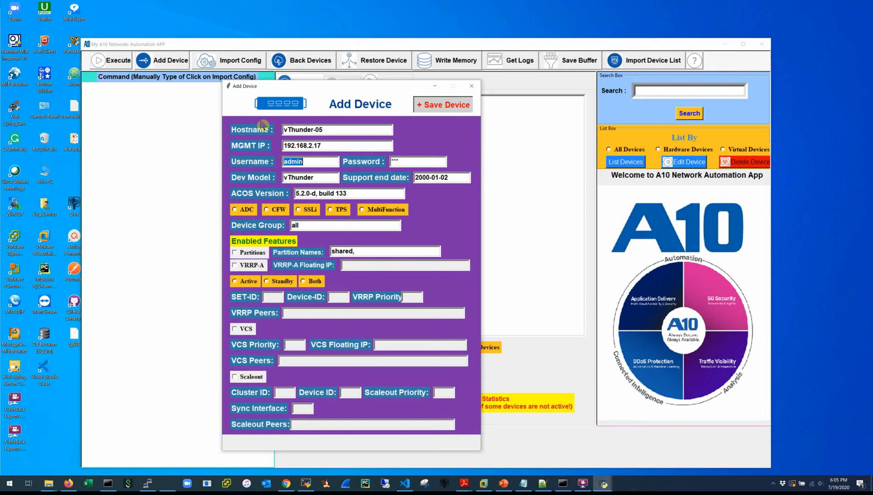
key("Tab")
key("Tab")
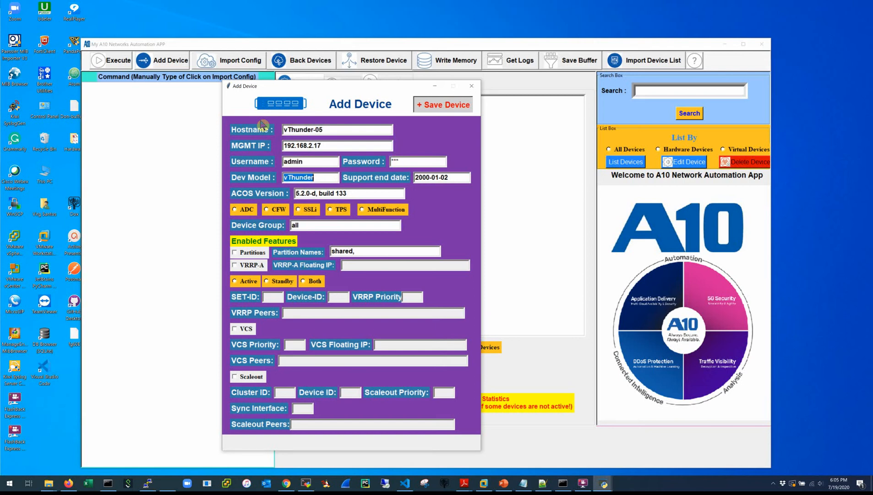
key("Tab")
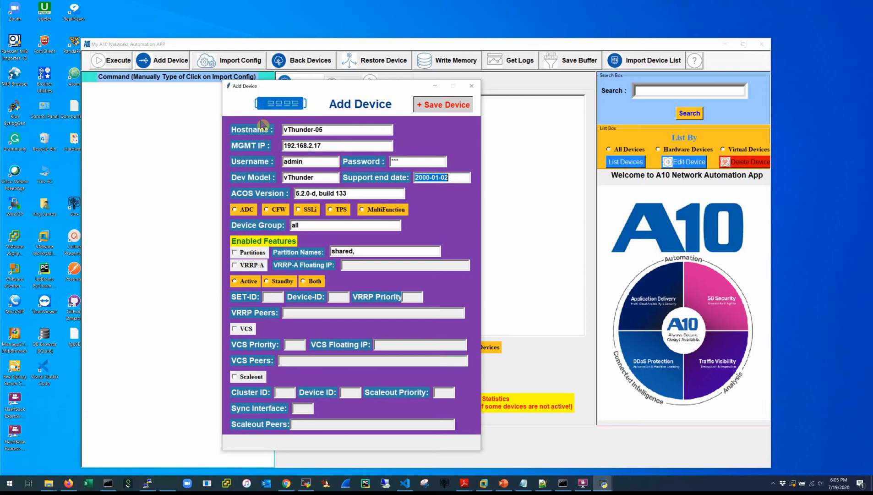
type("2021-01-0")
key("BackSpace")
key("BackSpace")
type("-01")
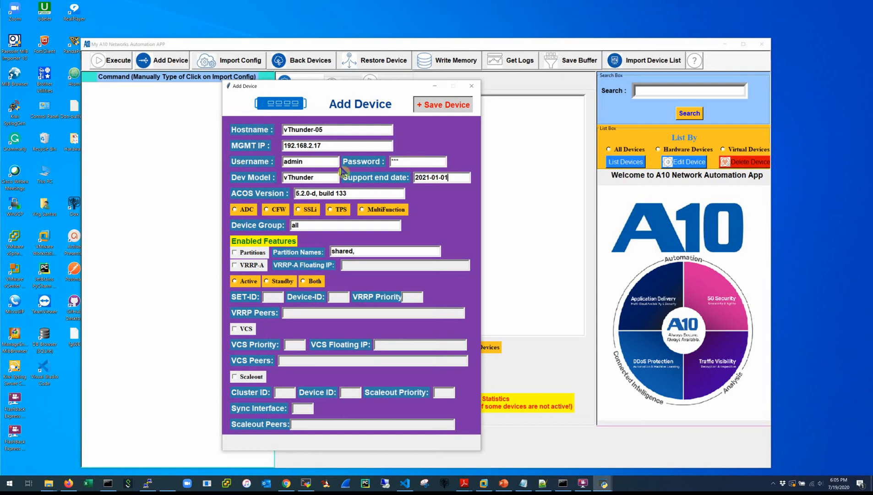
left_click_drag(355, 193, 288, 205)
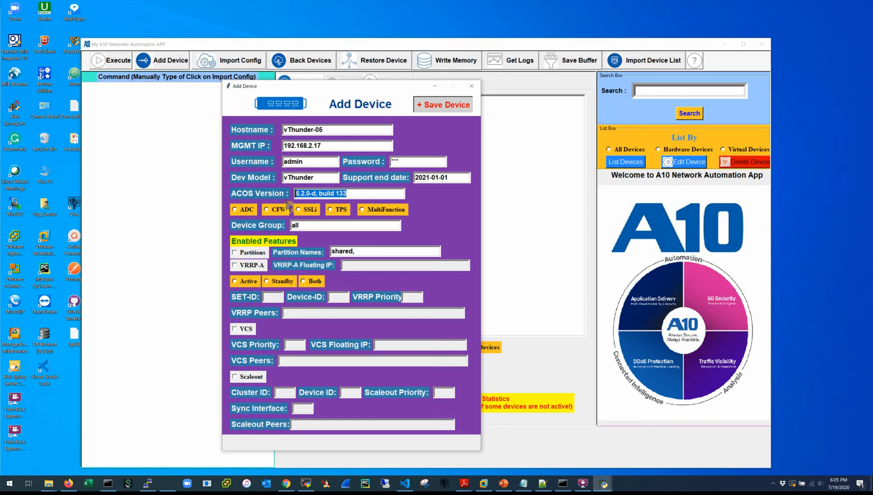
type("4.")
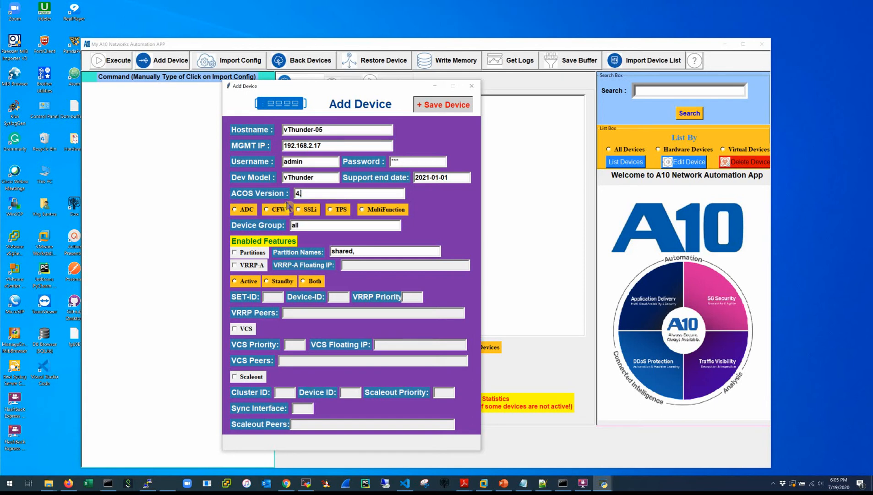
type("1.4-p#")
Set ACOS version 4.1.4-p3, ADC function, device group Dell, and add the DMZ partition.
key("BackSpace")
type("3")
left_click(235, 210)
left_click_drag(304, 228, 245, 232)
type("Dell")
type("DM")
type("Z")
Enable VRRP-A as Active with floating IP 192.168.1.1.
left_click(235, 265)
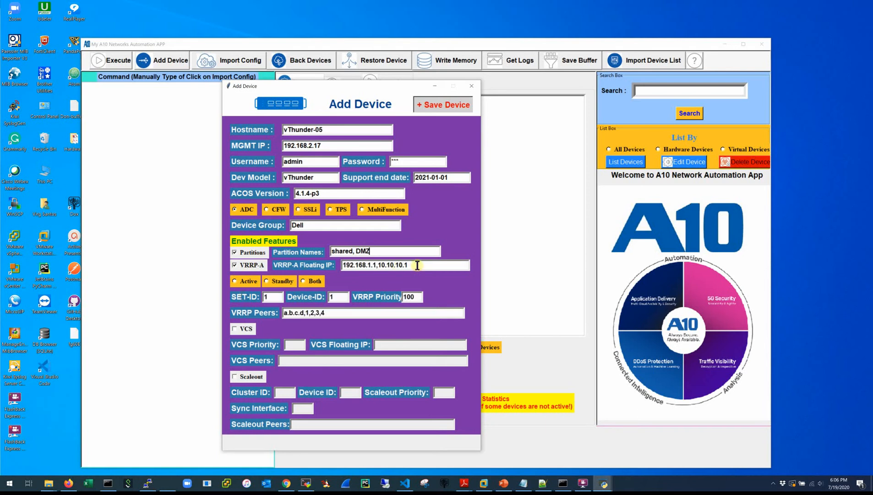
left_click_drag(408, 265, 376, 264)
key("BackSpace")
type("1")
left_click(244, 284)
Enable VCS with priority 110 and floating IP 192.168.12.255, then save vThunder-05.
left_click(234, 329)
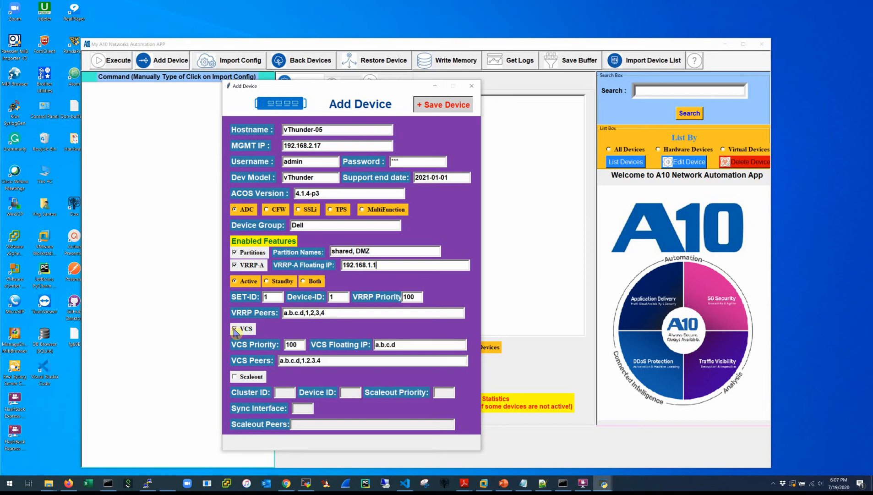
left_click(298, 344)
left_click_drag(403, 347, 376, 345)
type("192.168.12.255")
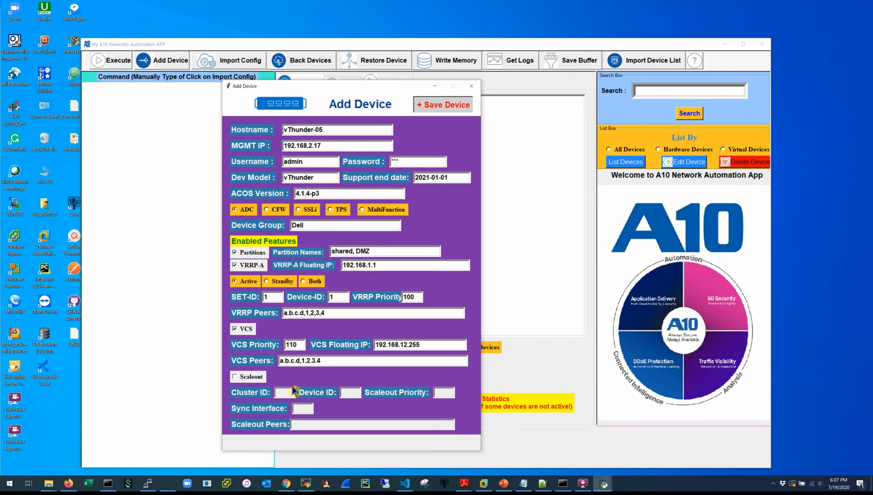
left_click(235, 378)
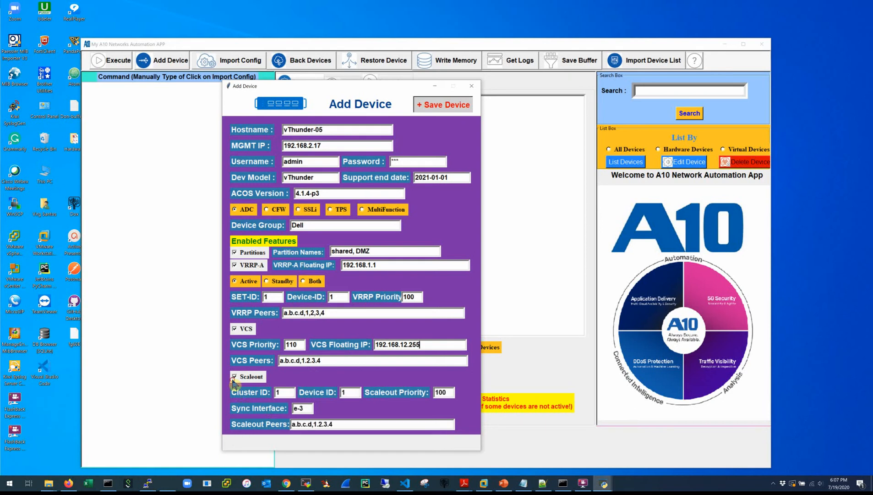
left_click(234, 377)
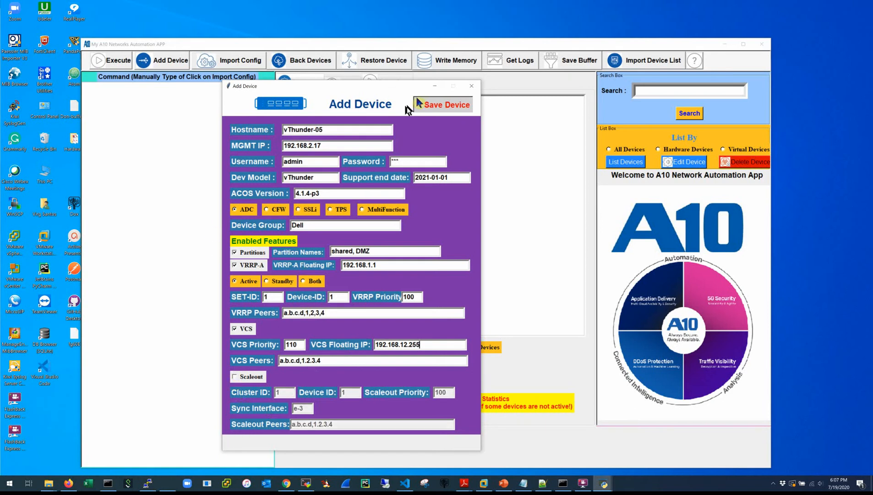
left_click(431, 105)
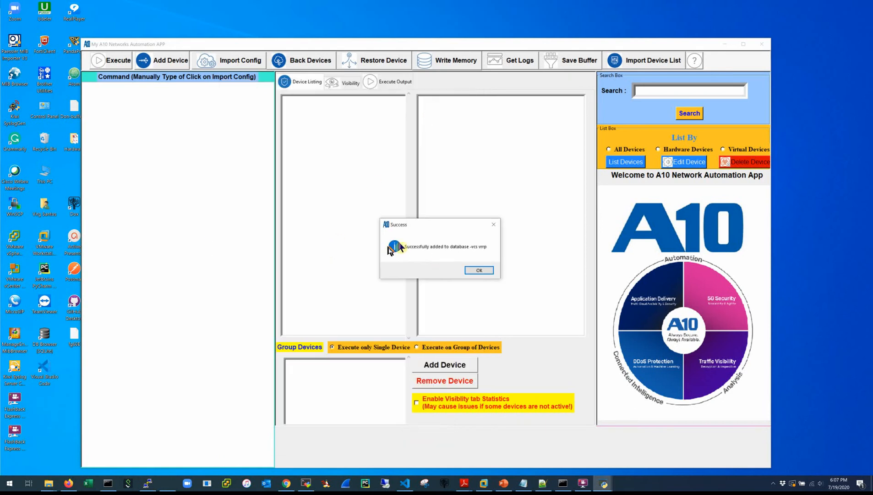
List all devices and select vThunder-05.
left_click(479, 271)
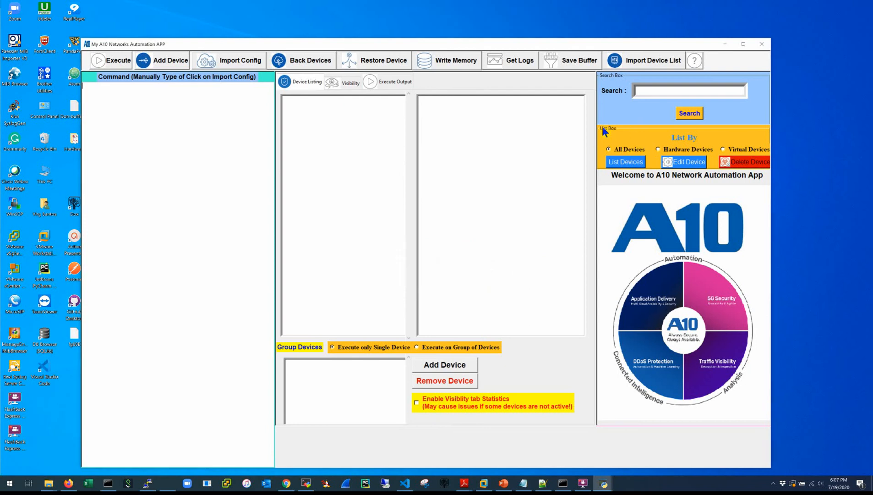
left_click(614, 164)
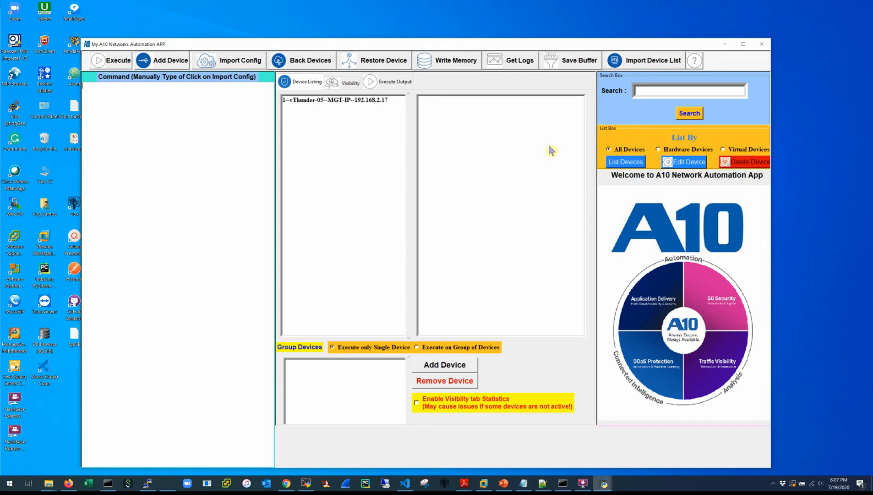
left_click(345, 101)
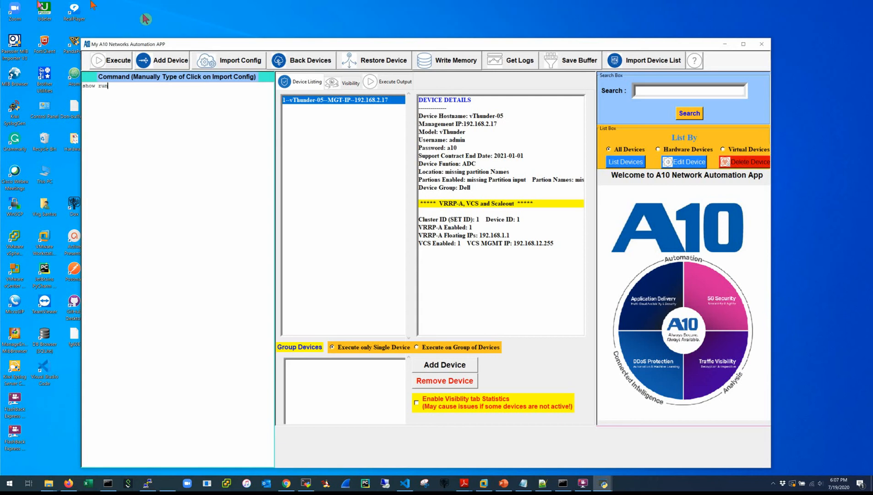
Execute show run on vThunder-05 and scroll through its running configuration output.
left_click(98, 67)
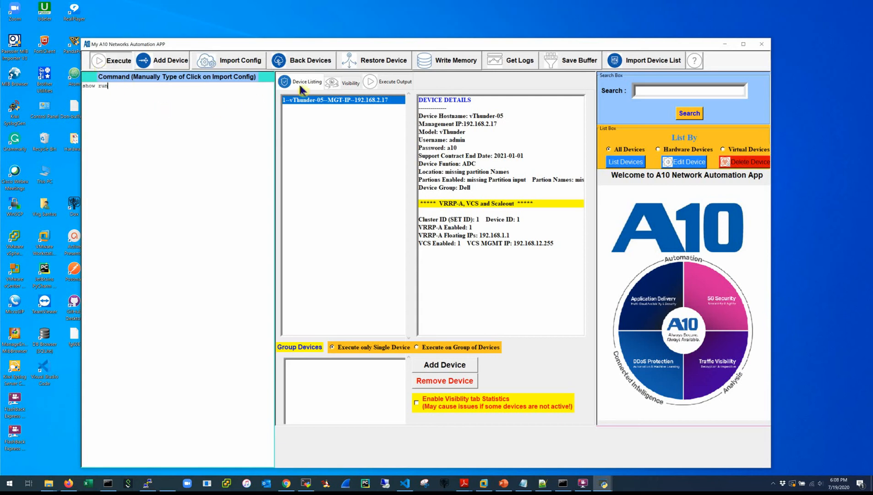
left_click(373, 84)
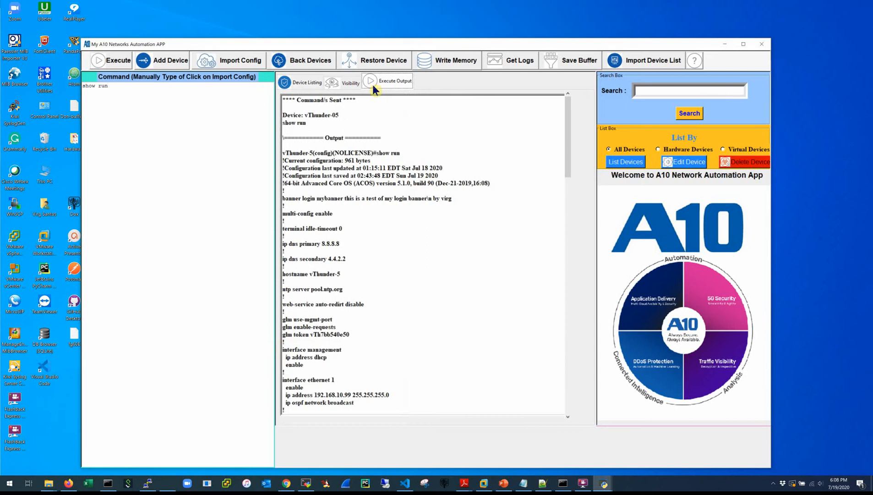
scroll(364, 176, "down", 20)
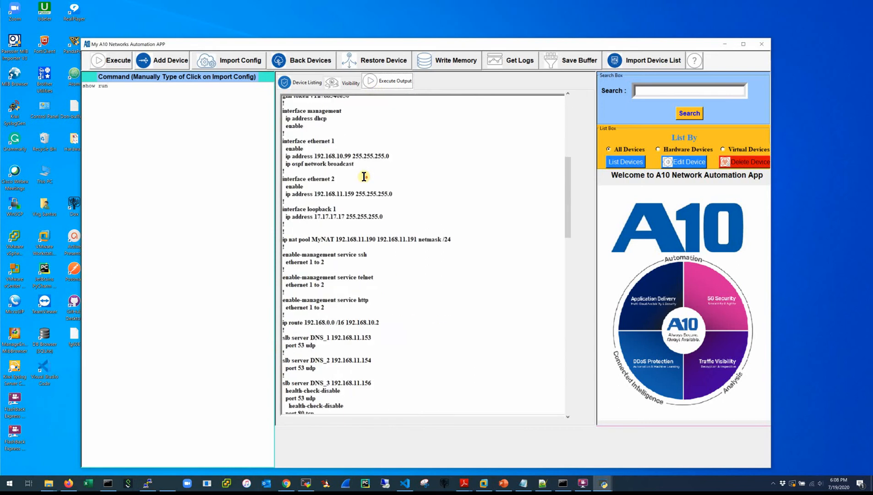
scroll(364, 176, "down", 15)
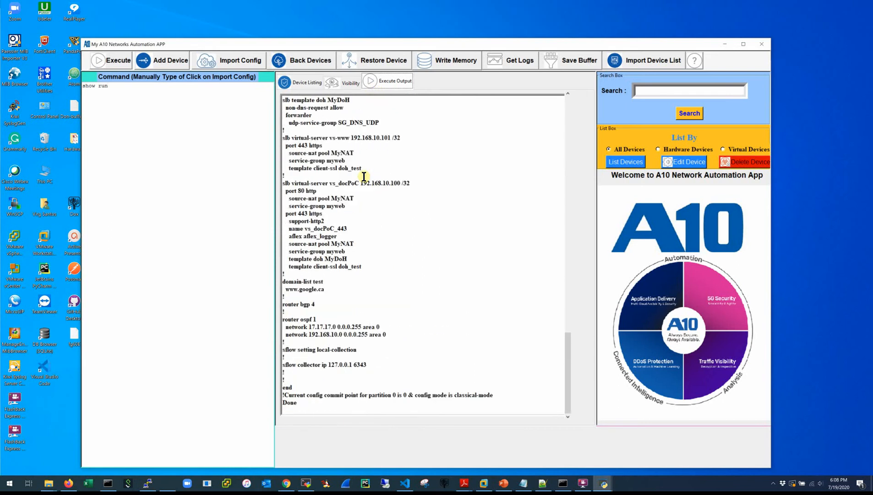
scroll(363, 177, "up", 19)
scroll(364, 176, "up", 20)
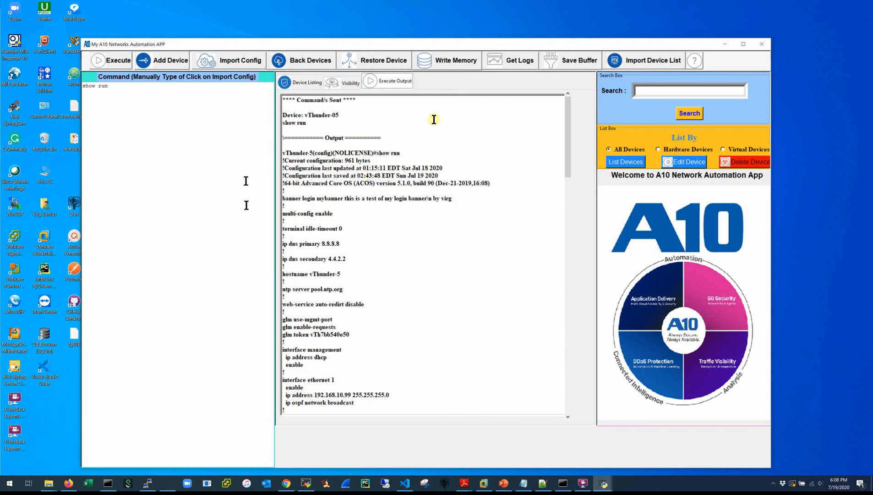
Save the output window to a file in C:\A10 Tools\Python, first trying the name vThunder-05.
left_click(561, 62)
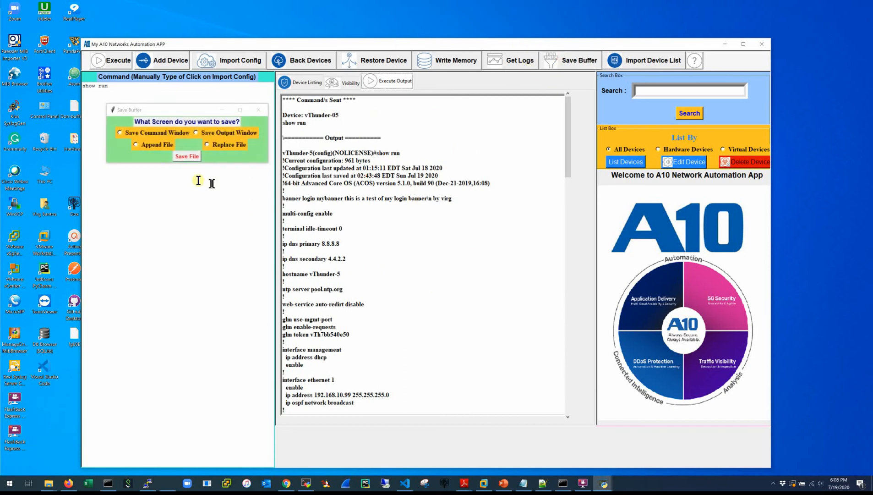
left_click(196, 132)
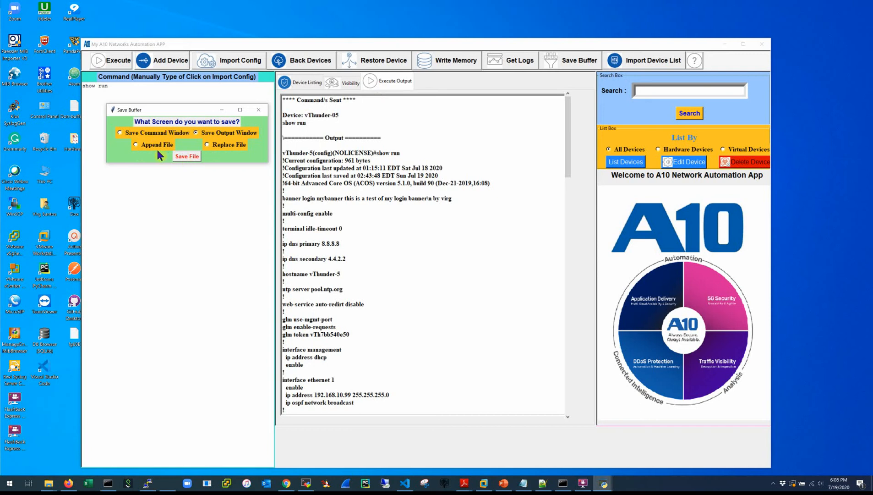
left_click(181, 156)
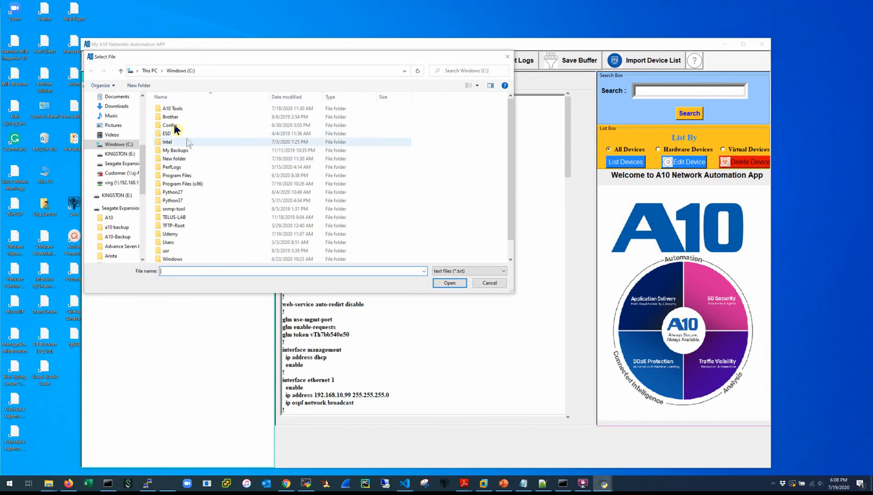
double_click(172, 110)
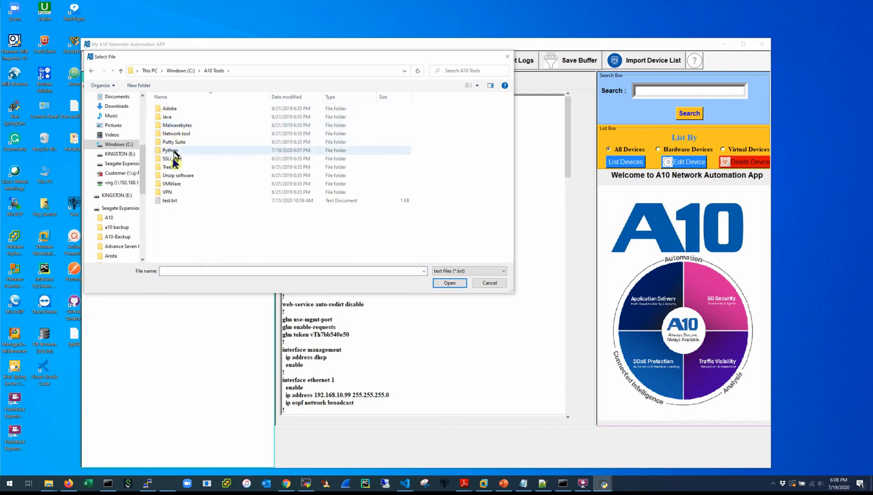
double_click(170, 151)
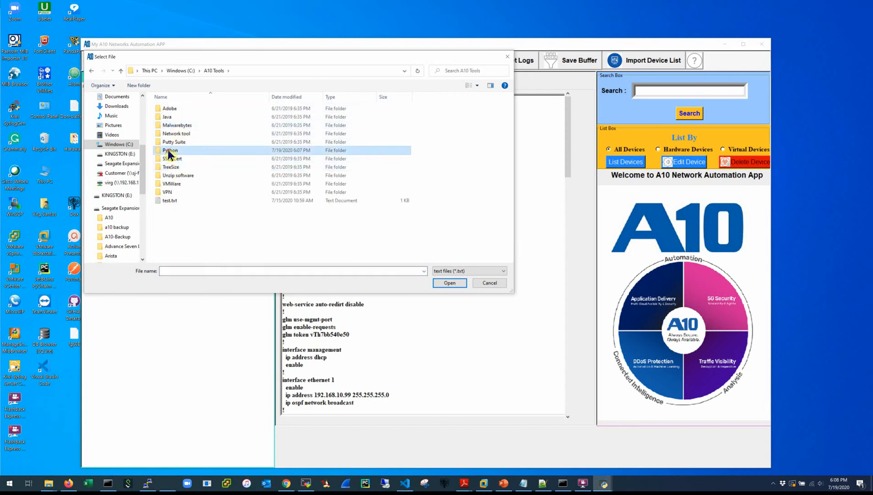
left_click(184, 270)
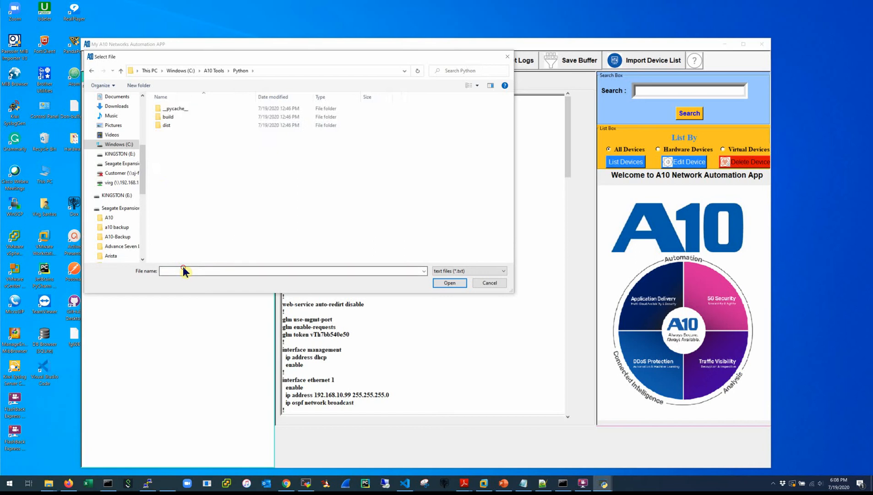
type("vThunder-05")
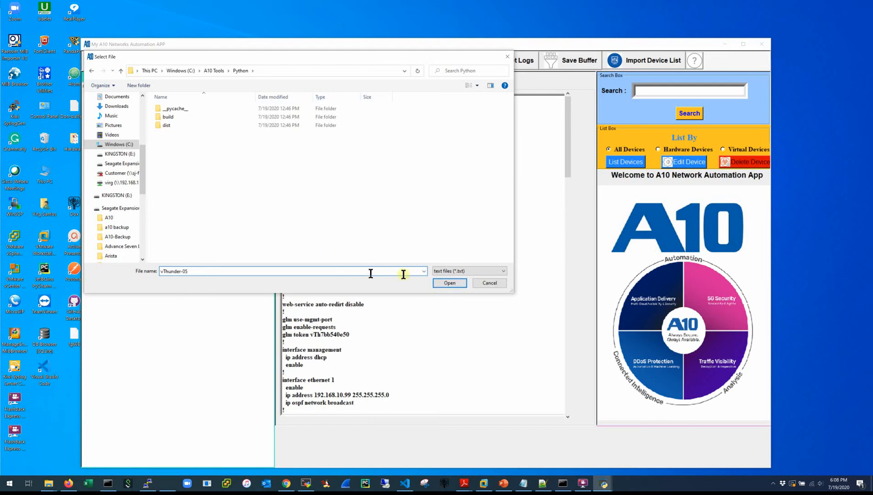
left_click(450, 283)
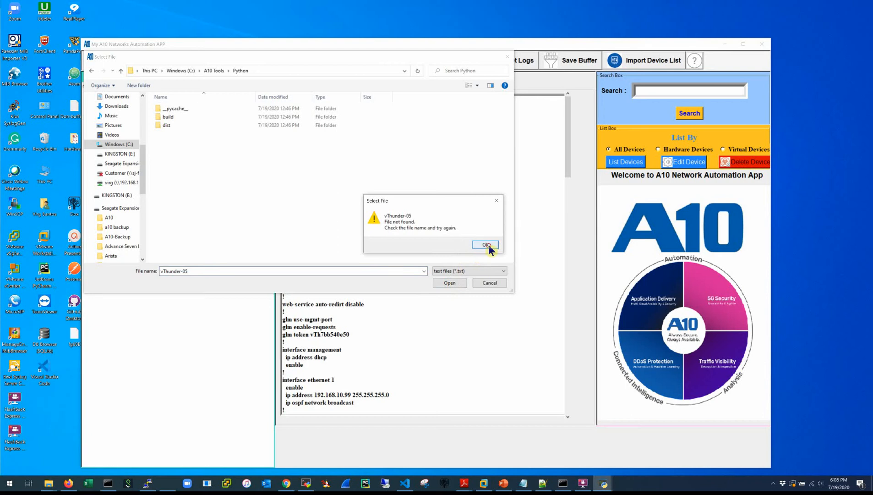
left_click(484, 245)
Create a new vThunder-05.txt text document there and save the output into it.
right_click(188, 163)
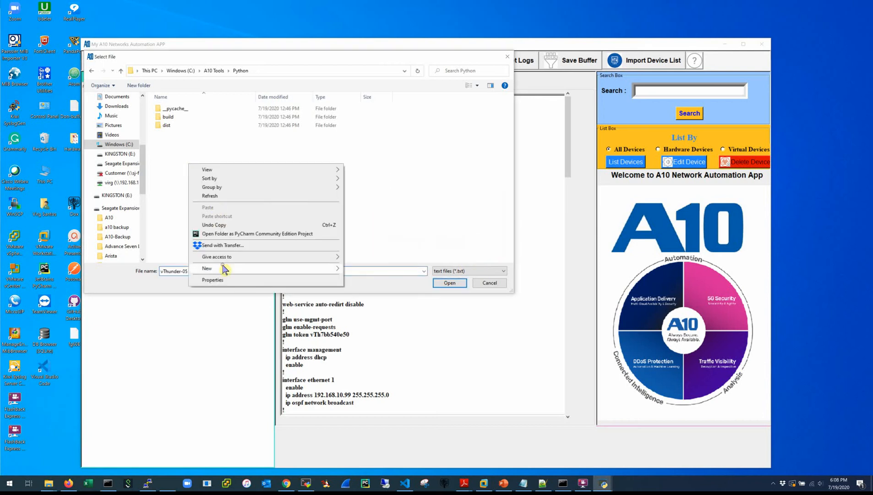
mouse_move(223, 268)
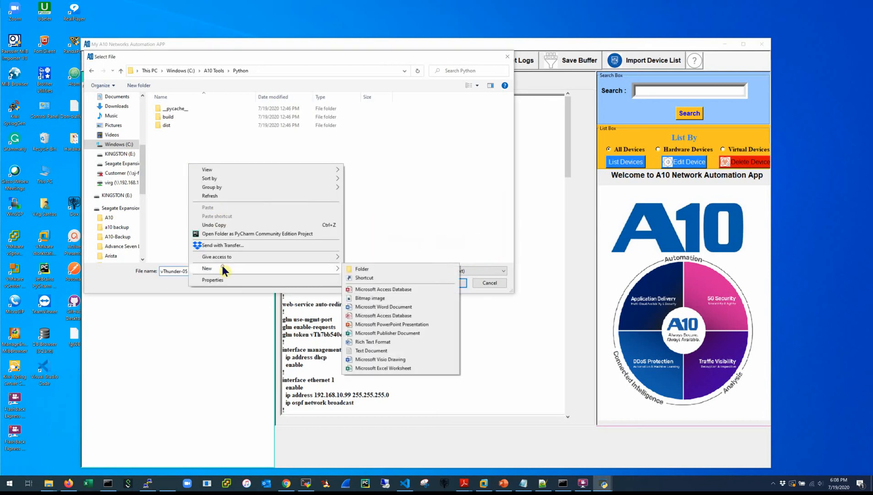
left_click(362, 350)
type("vThunder")
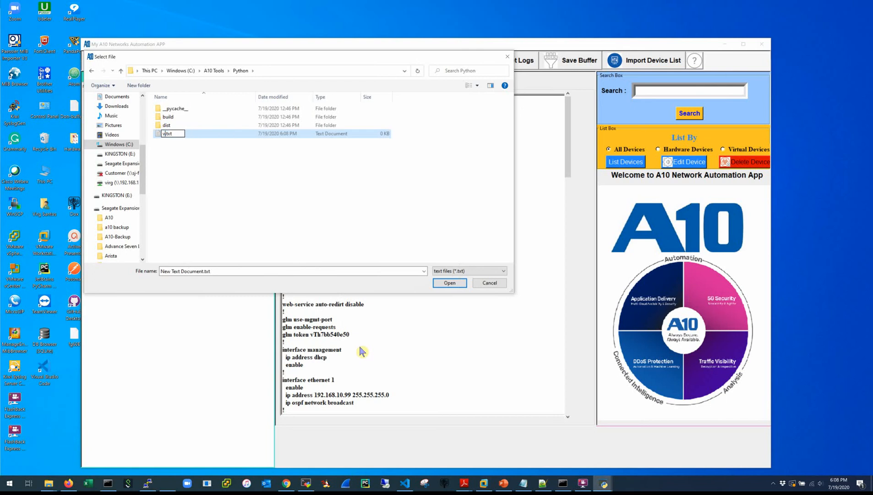
type("-05")
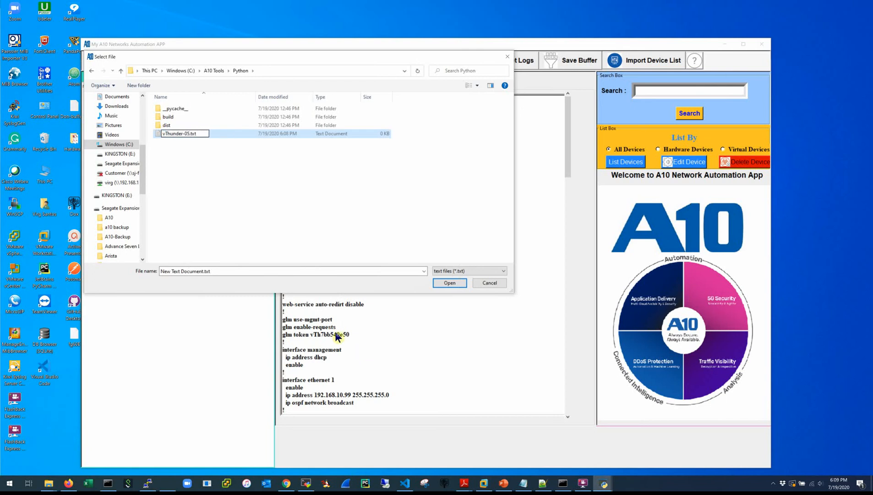
double_click(171, 135)
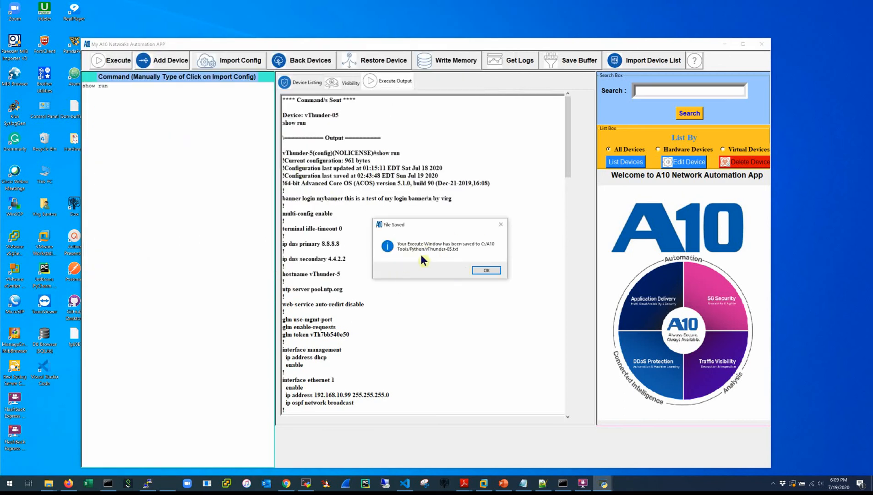
left_click(484, 270)
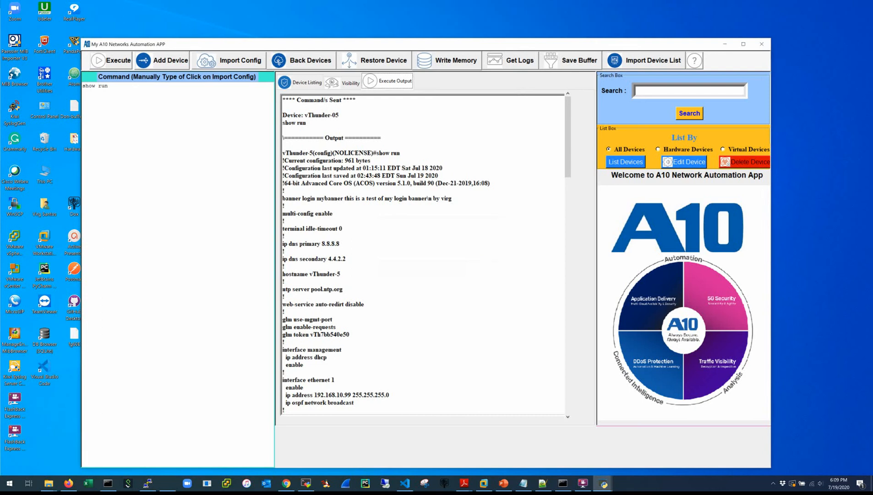
left_click_drag(1, 167, 502, 117)
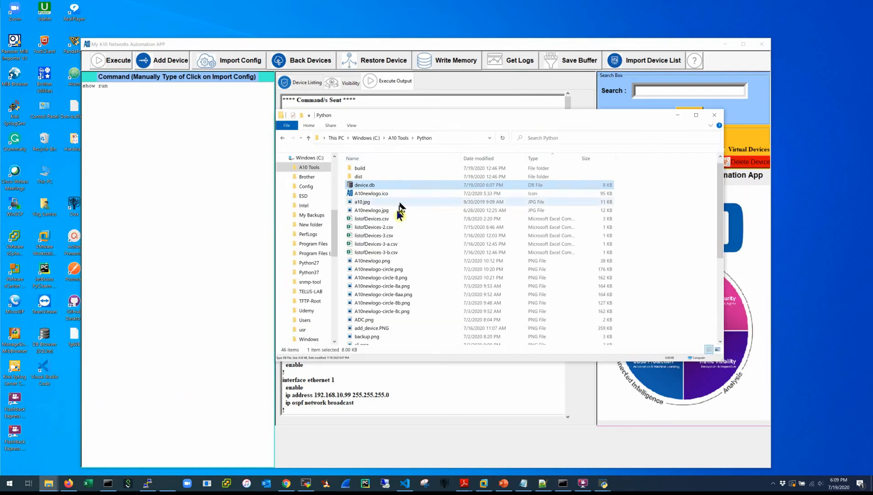
scroll(387, 245, "down", 8)
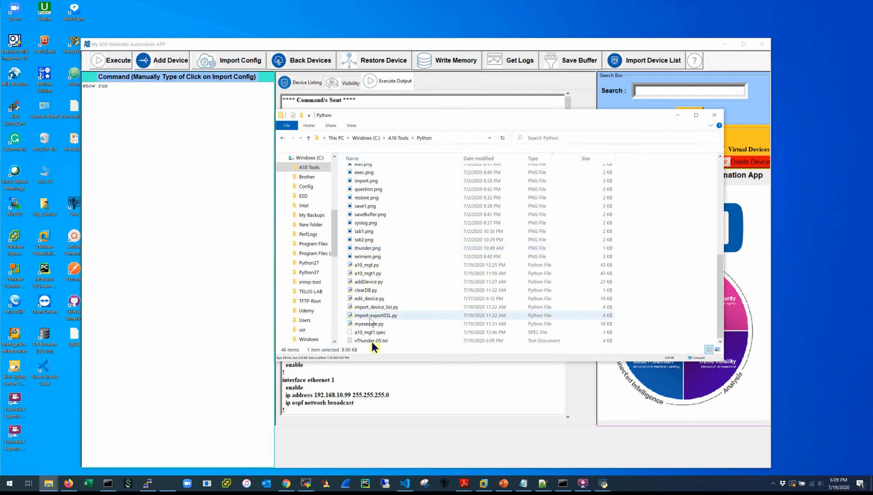
Open vThunder-05.txt in Notepad, scroll to its end, then close Notepad and the Python folder.
double_click(374, 341)
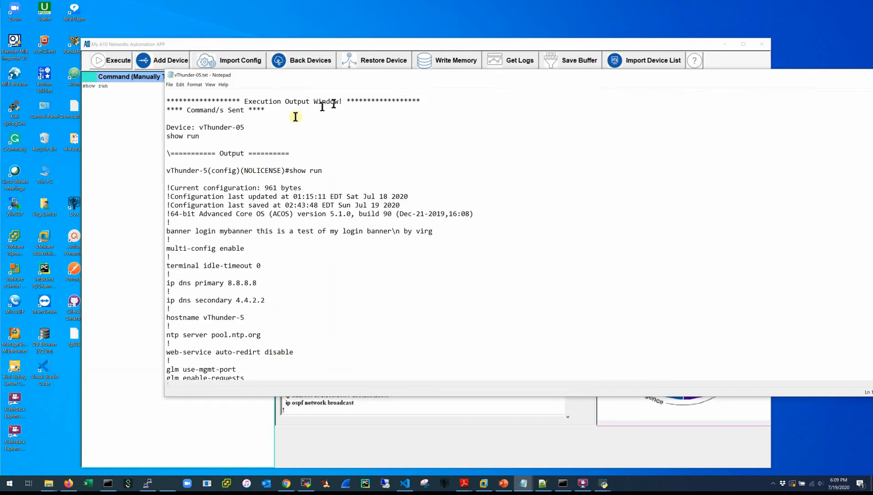
left_click_drag(190, 110, 240, 128)
left_click(165, 136)
scroll(188, 152, "down", 20)
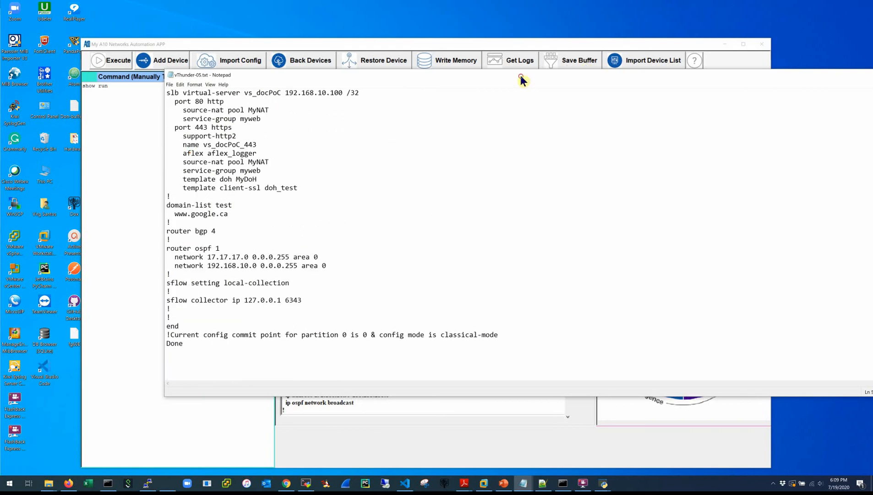
left_click_drag(521, 75, 312, 115)
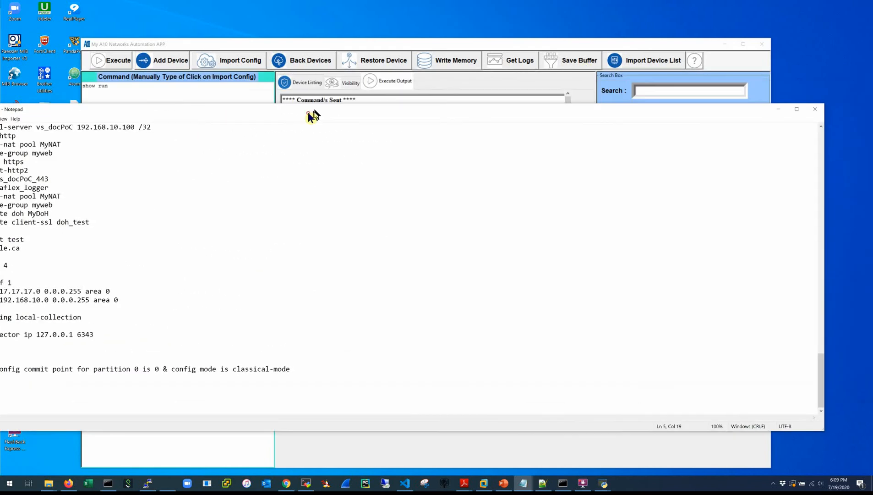
left_click(810, 111)
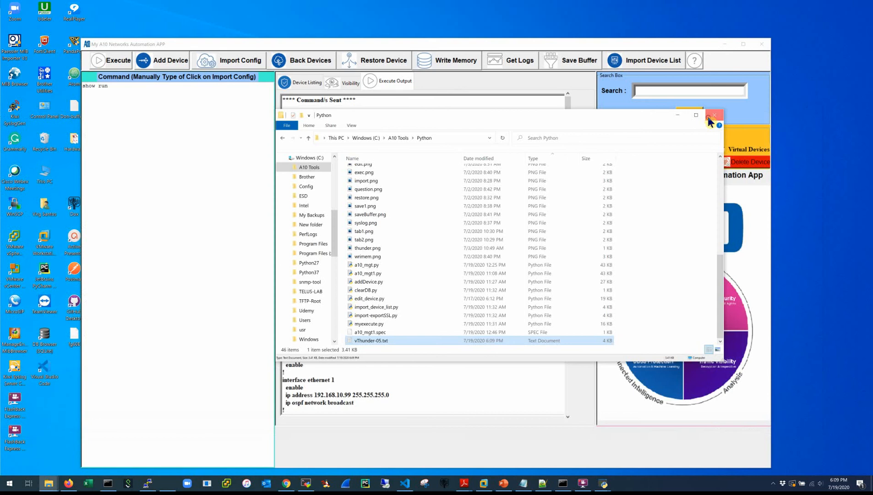
left_click(713, 115)
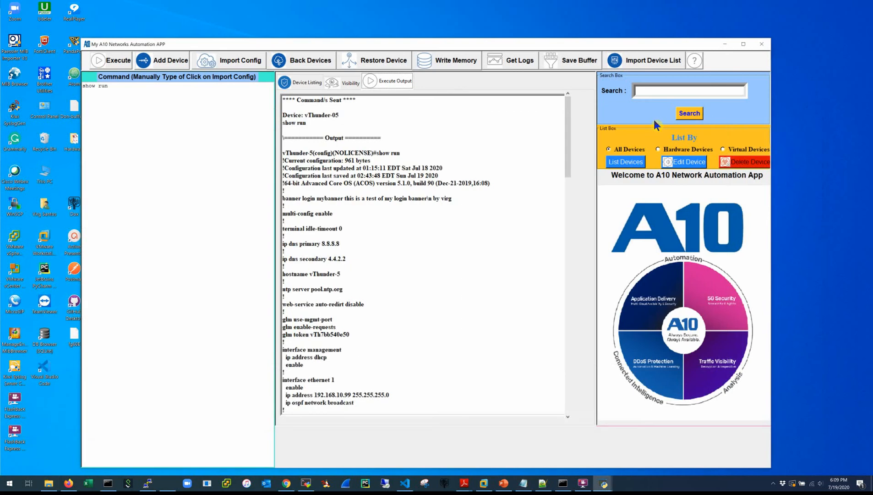
Try a device backup with no device selected and dismiss the missing device error.
left_click(310, 84)
left_click(303, 62)
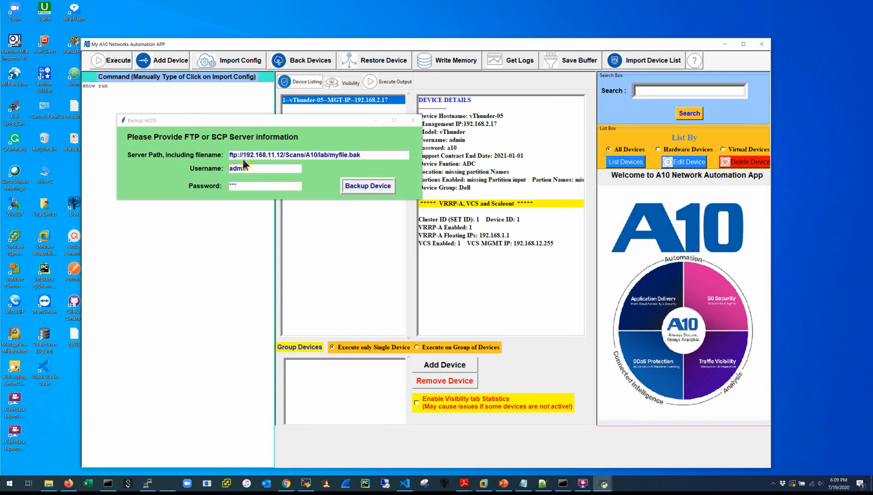
left_click_drag(241, 183, 155, 176)
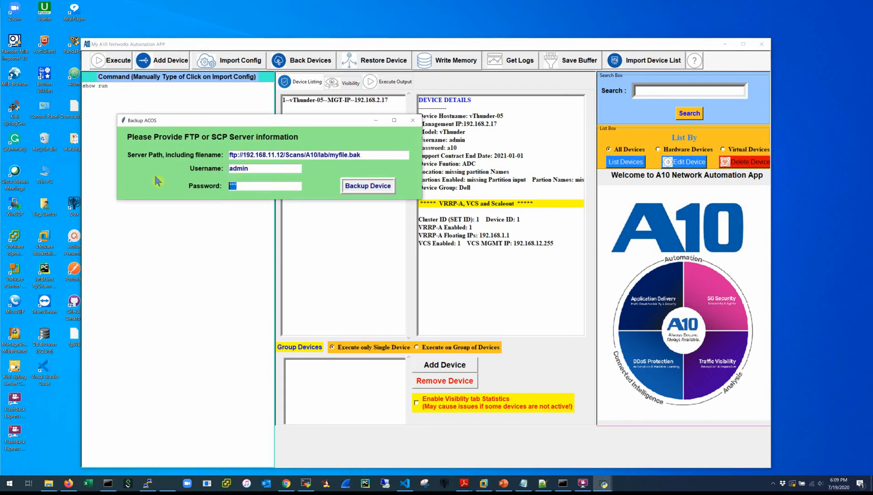
key("BackSpace")
left_click(380, 185)
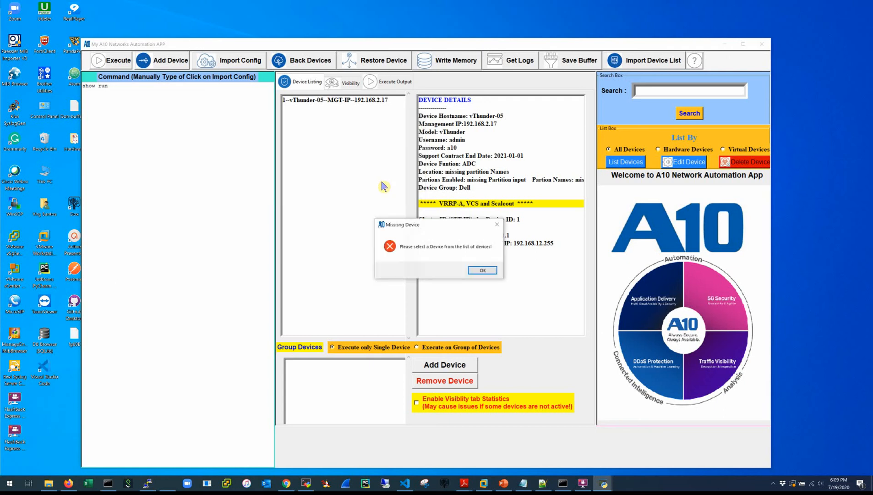
left_click(484, 270)
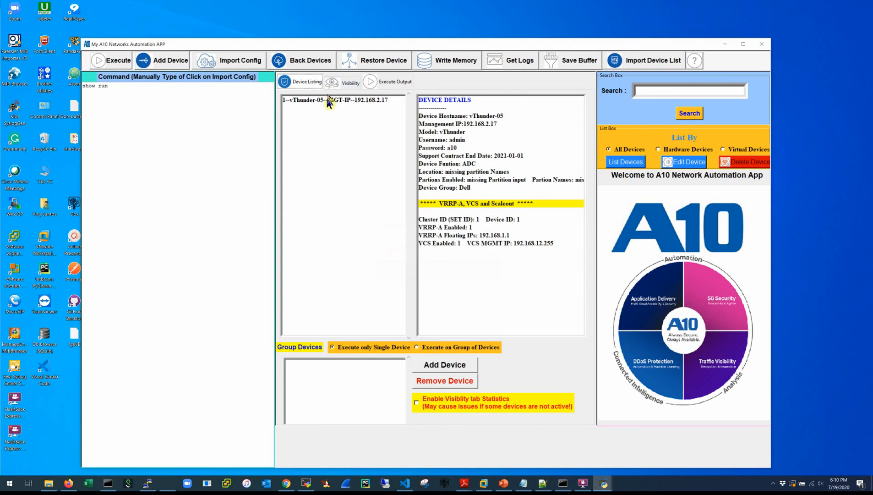
Select vThunder-05 and fill in the backup path ftp://192.168.11.12/Scans/A10/lab/myfile.bak with FTP credentials.
left_click(329, 101)
left_click(293, 60)
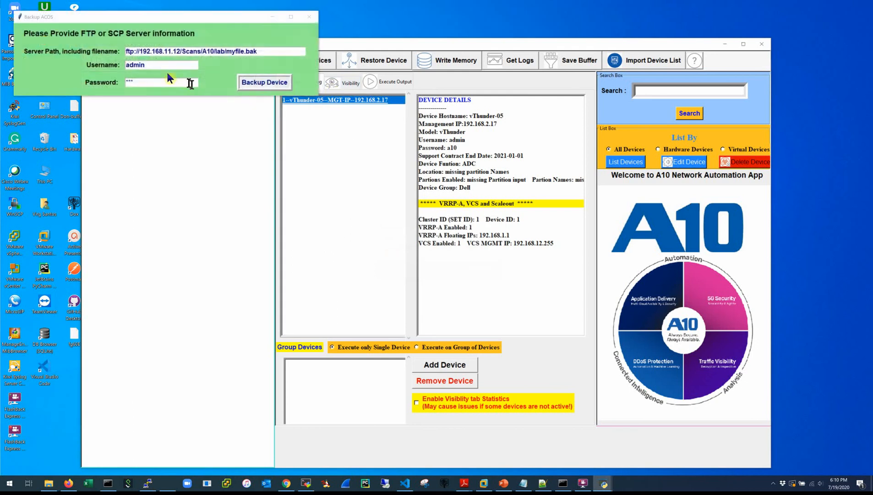
left_click_drag(160, 83, 100, 83)
key("BackSpace")
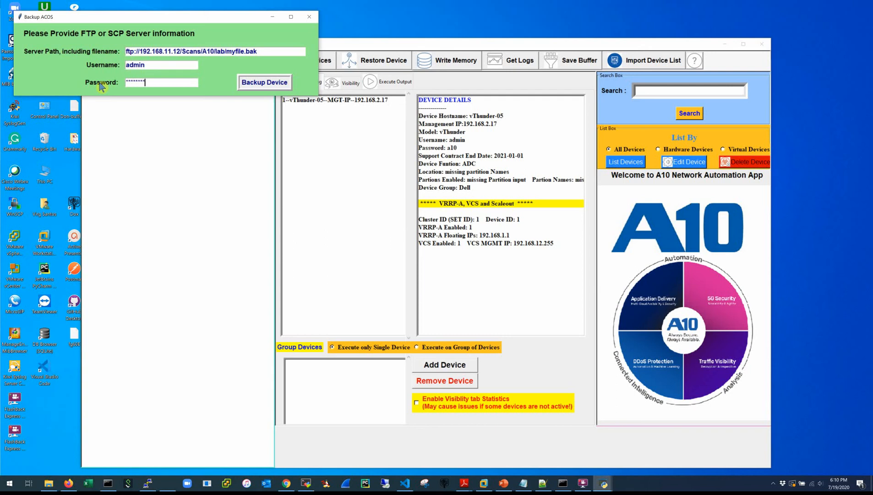
left_click(368, 101)
left_click(282, 31)
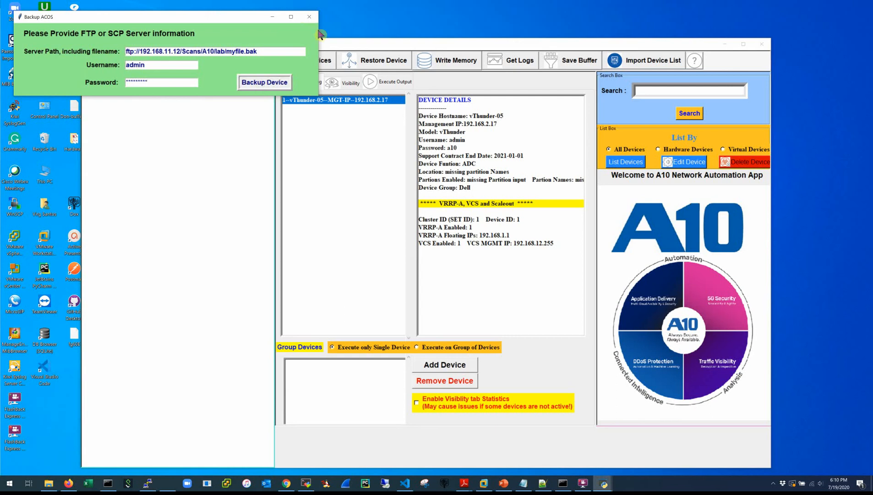
left_click(152, 129)
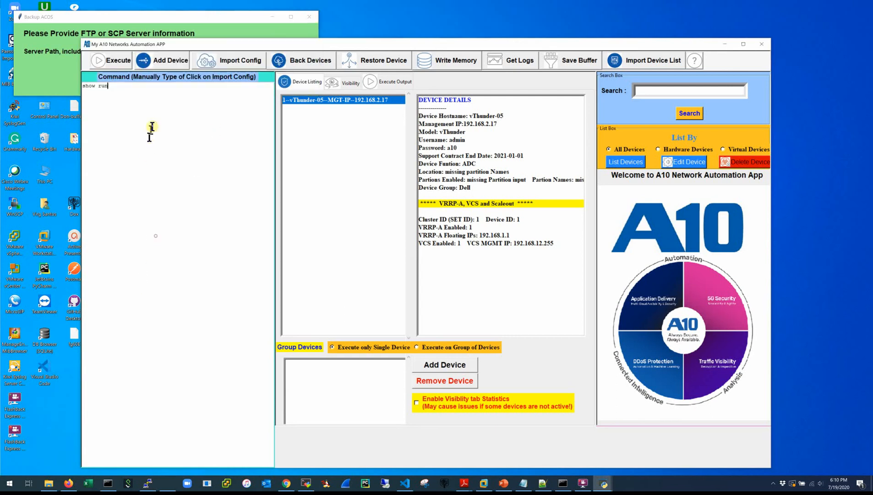
Fetch vThunder-05's logs, highlight the myfile.bak backup succeeded entry, then return to the device listing.
left_click_drag(131, 94, 80, 83)
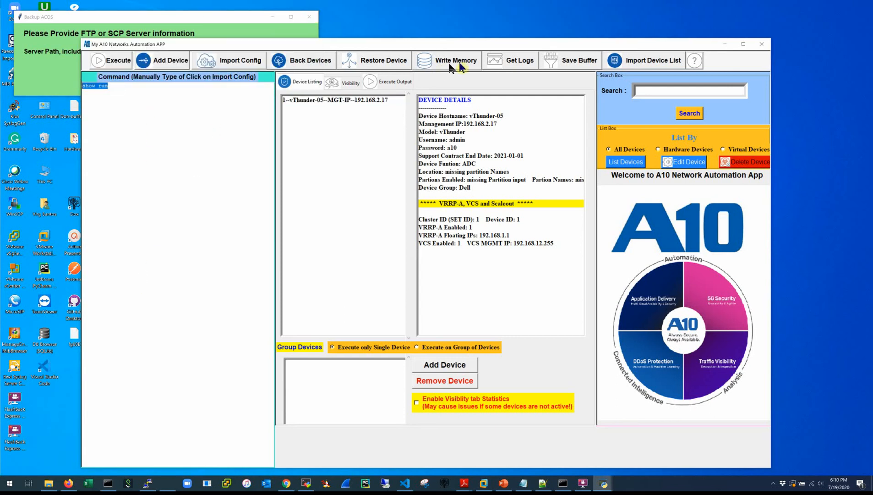
left_click(334, 100)
left_click(527, 69)
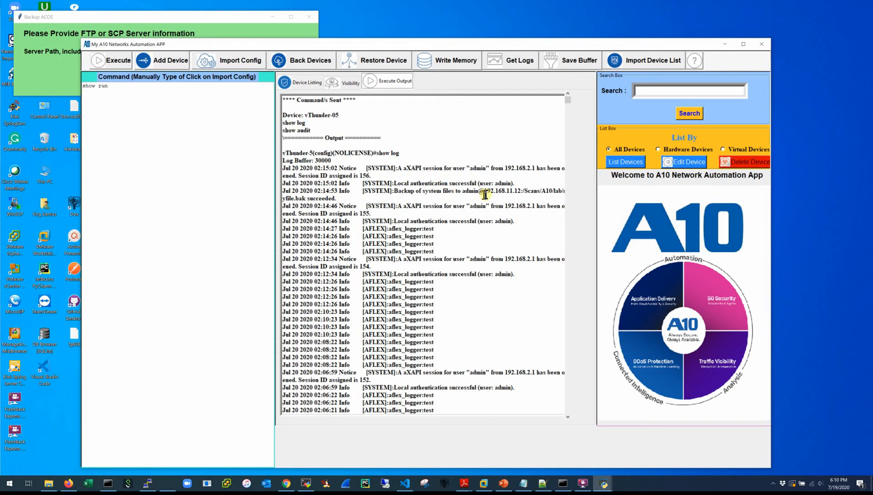
left_click_drag(336, 198, 314, 192)
left_click(377, 81)
left_click(289, 81)
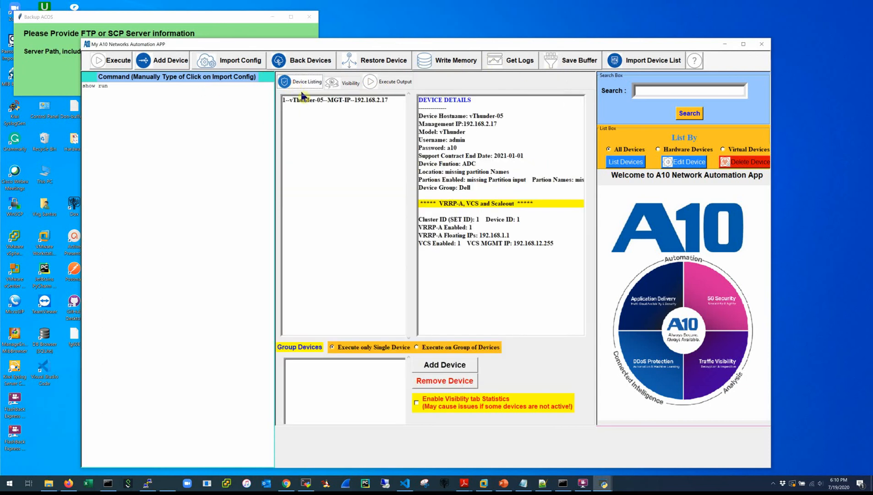
Replace 'show run' with 'wri mem' and execute it on vThunder-05, getting an OK status.
left_click(310, 100)
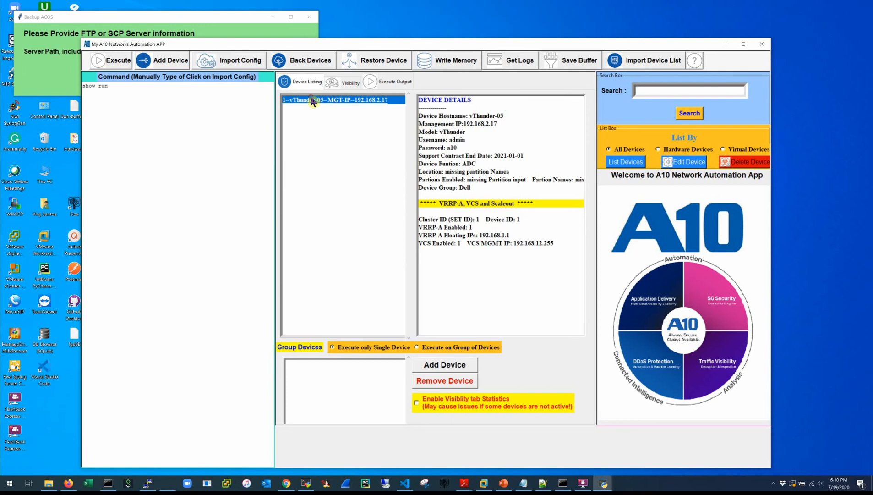
left_click(458, 64)
left_click_drag(191, 92, 55, 86)
type("wri mem")
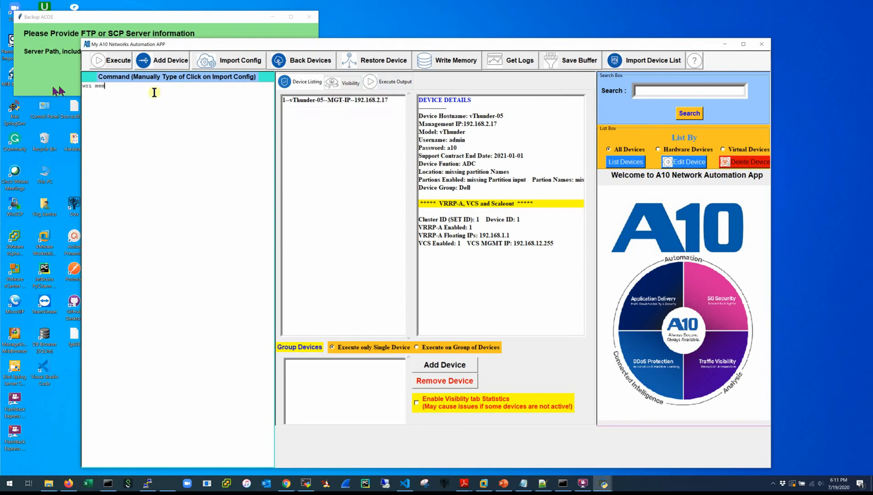
left_click(307, 100)
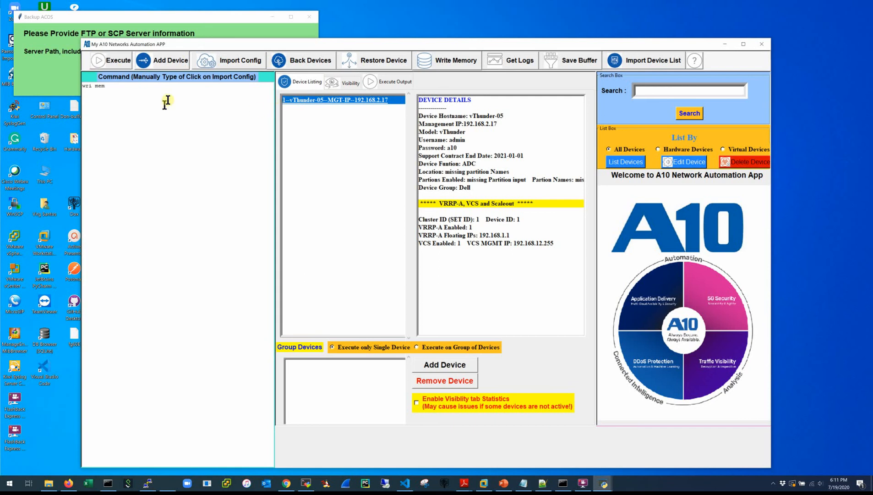
left_click(394, 79)
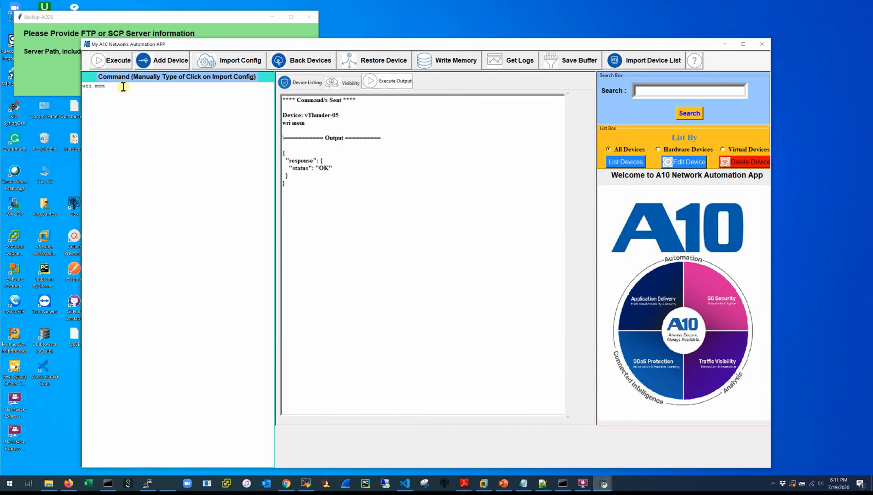
left_click(352, 84)
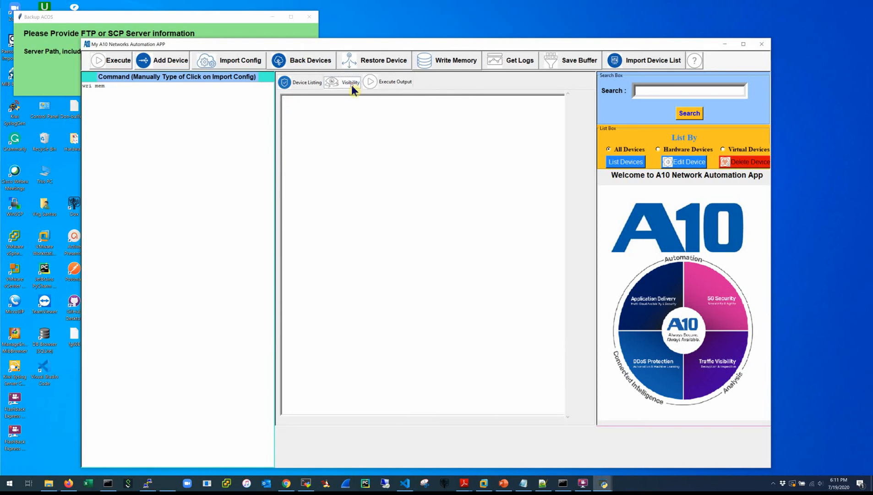
Enable Visibility tab statistics for vThunder-05 and compare the Visibility, Execute Output and Device Listing views.
left_click(305, 85)
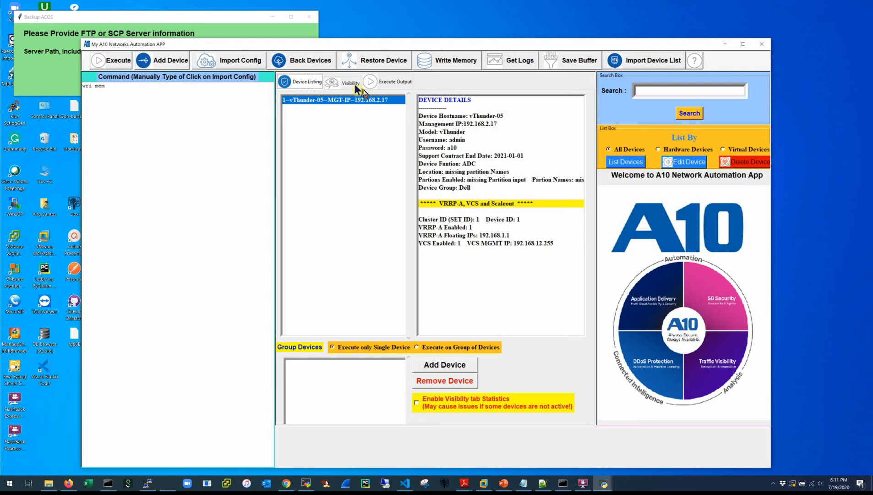
left_click(417, 402)
left_click(360, 100)
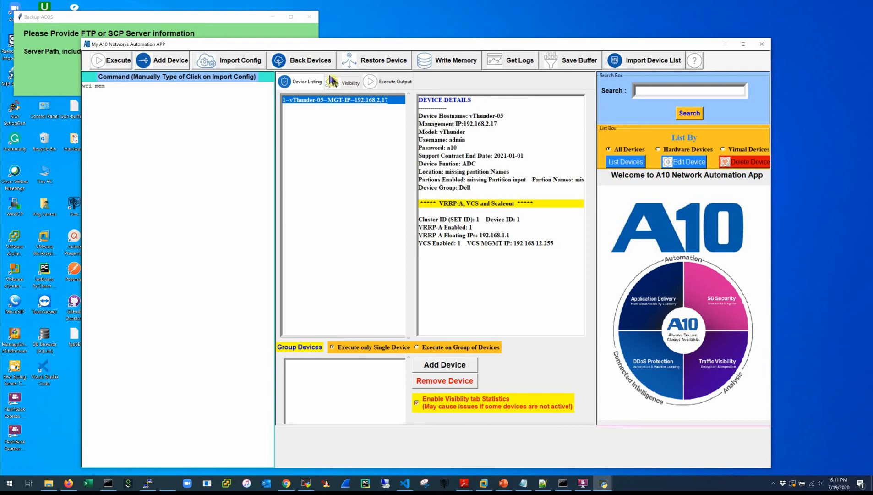
left_click(351, 83)
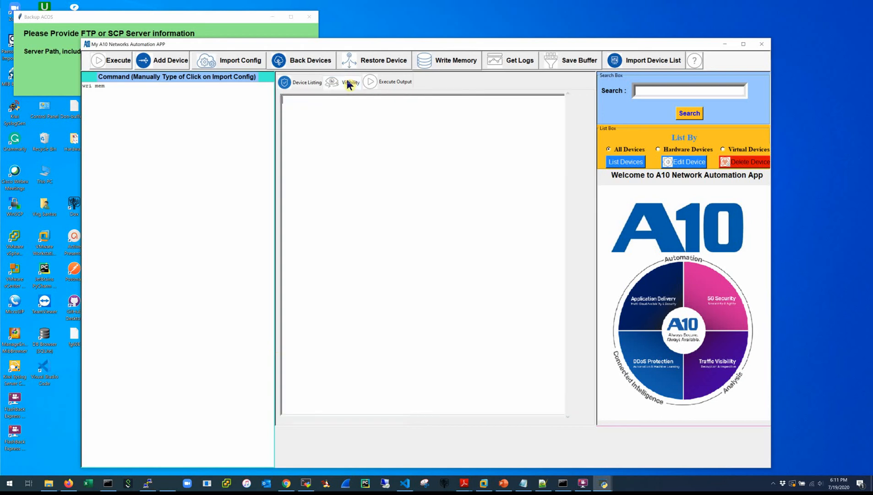
left_click(384, 81)
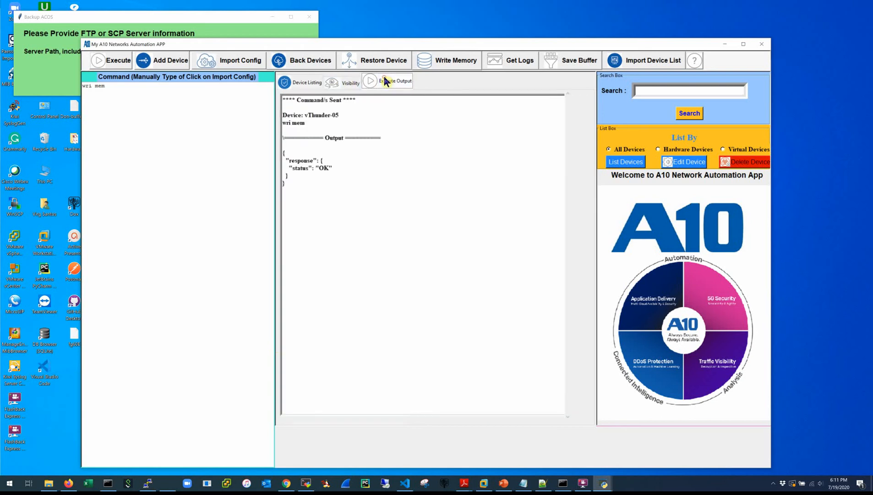
left_click(348, 84)
left_click(296, 78)
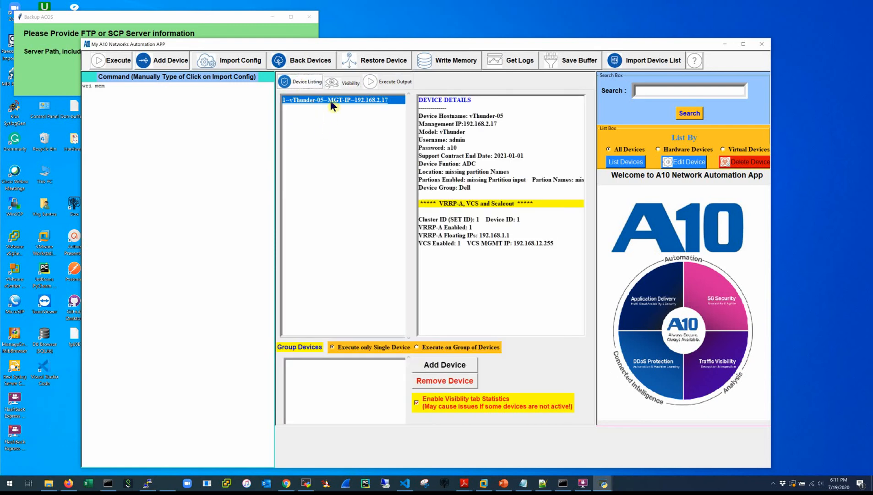
left_click(344, 85)
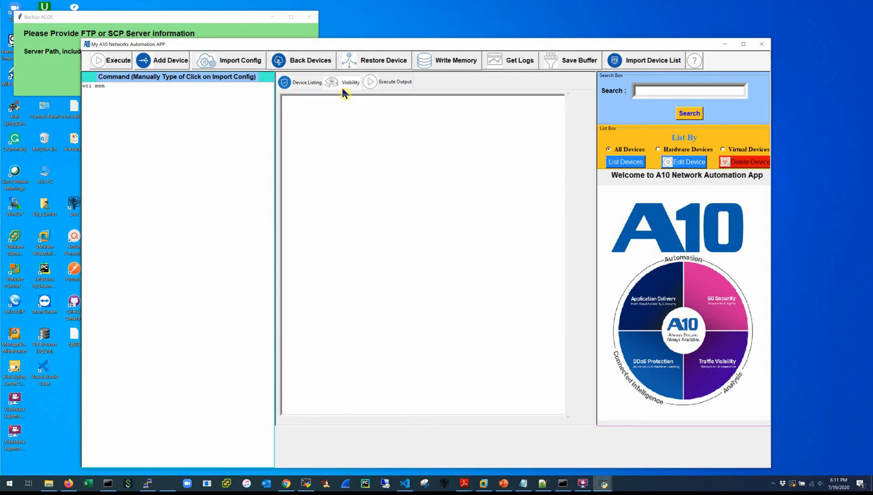
left_click(302, 81)
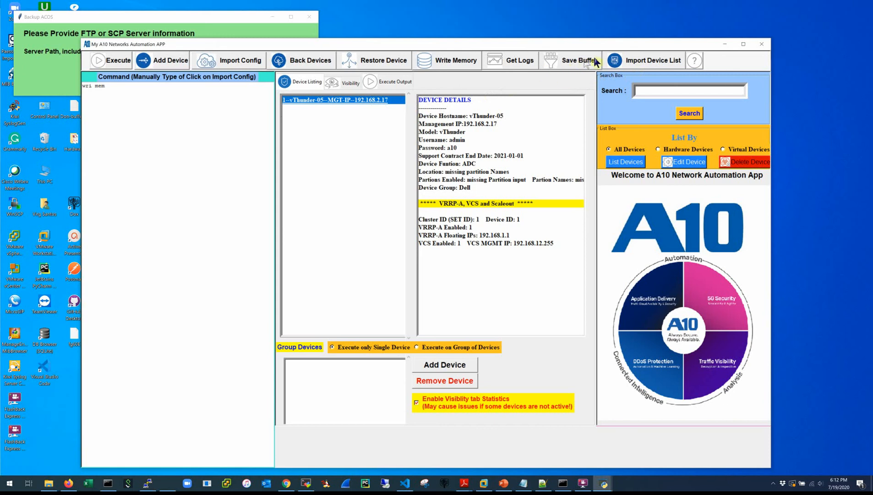
left_click(625, 63)
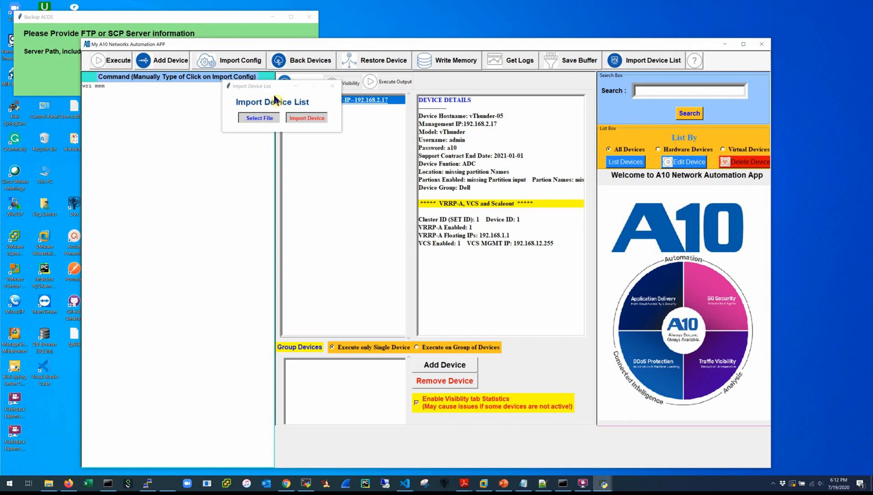
Import listofDevices-3-b.csv from C:\A10 Tools\Python using the CSV file-type filter.
left_click(261, 118)
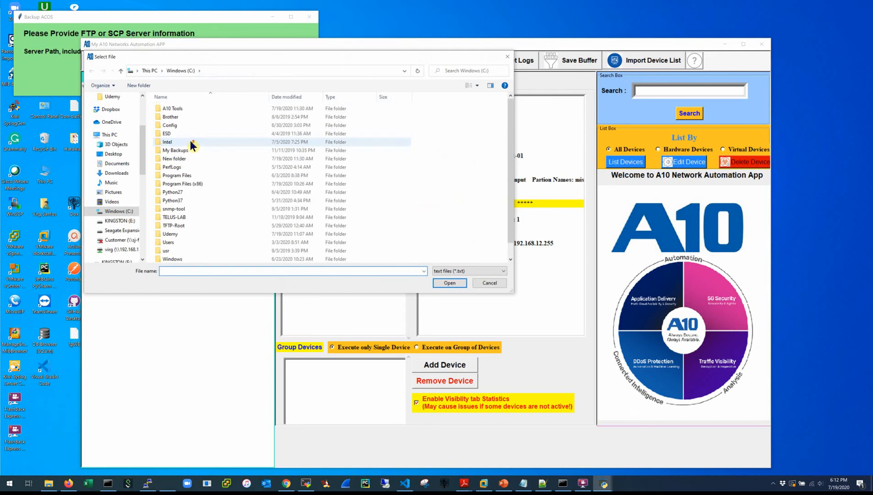
left_click(181, 109)
double_click(181, 108)
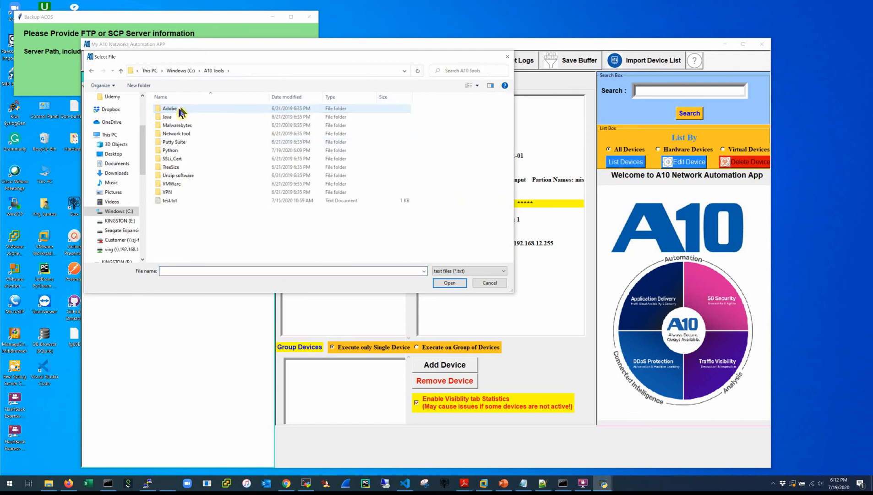
double_click(169, 150)
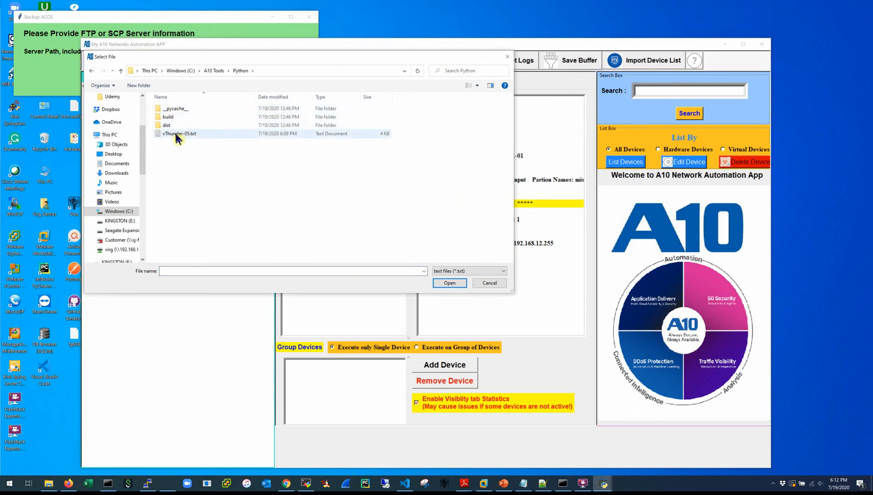
left_click(470, 271)
left_click(453, 290)
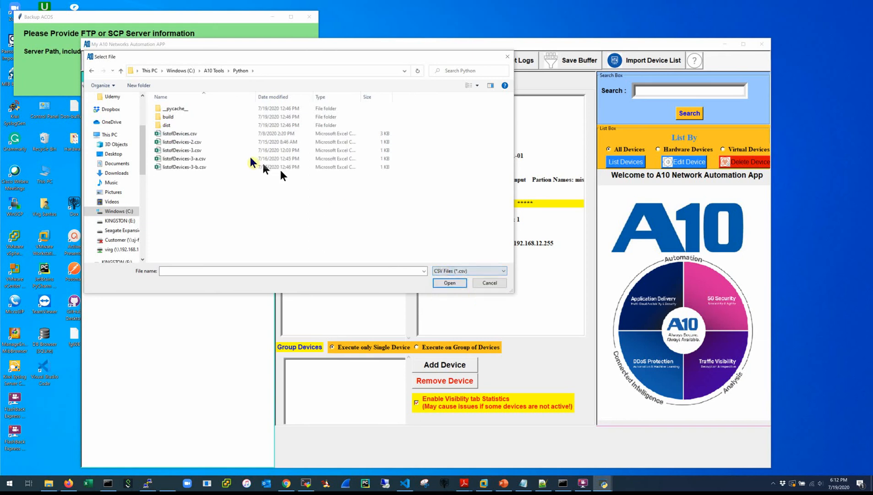
double_click(170, 165)
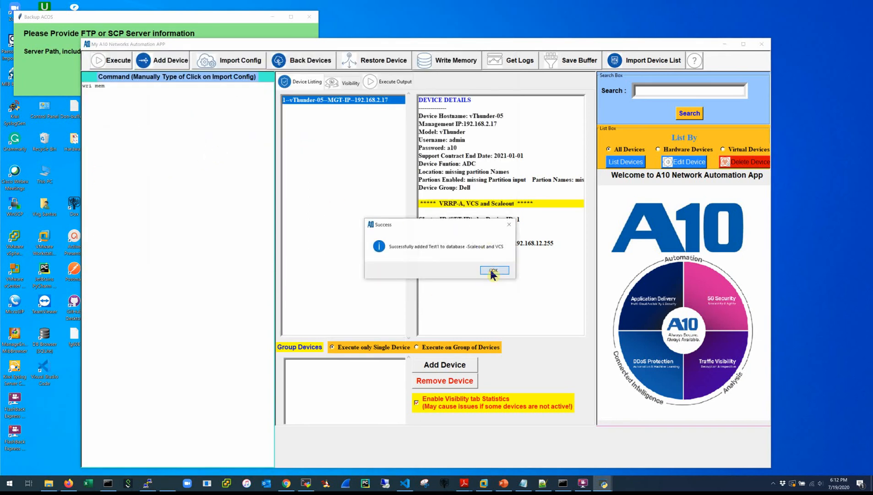
Acknowledge that Test1, HM-vTh-03, Test2 and Test3 were added, then refresh the device list.
left_click(491, 270)
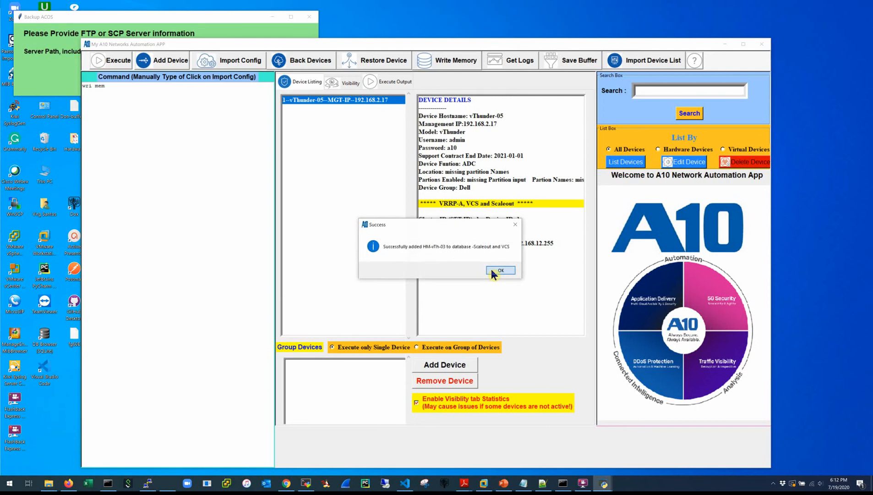
left_click(492, 271)
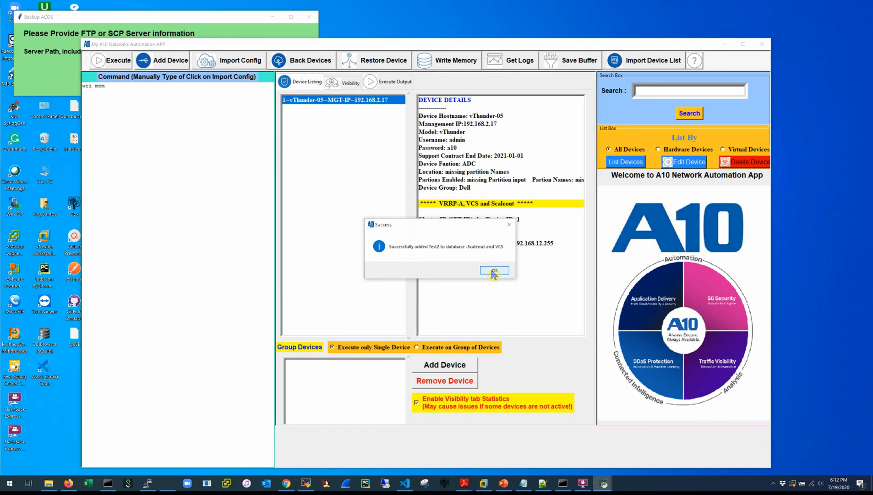
left_click(494, 271)
left_click(494, 272)
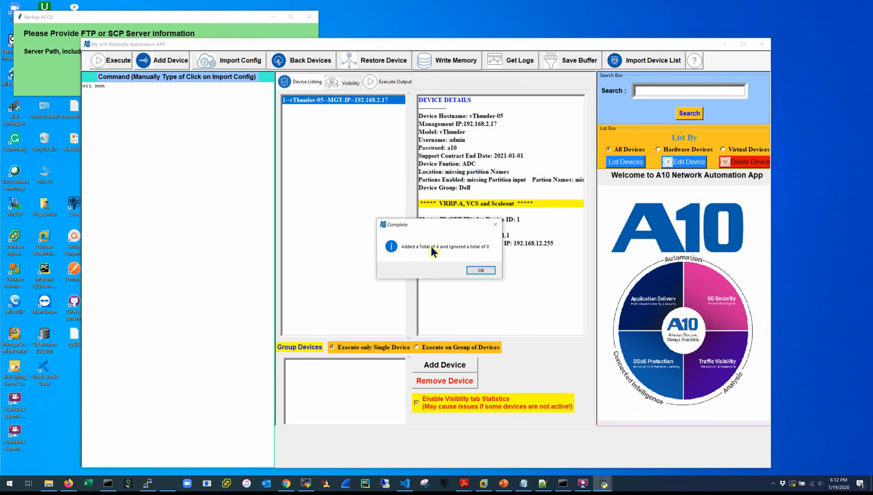
left_click(480, 271)
left_click(626, 161)
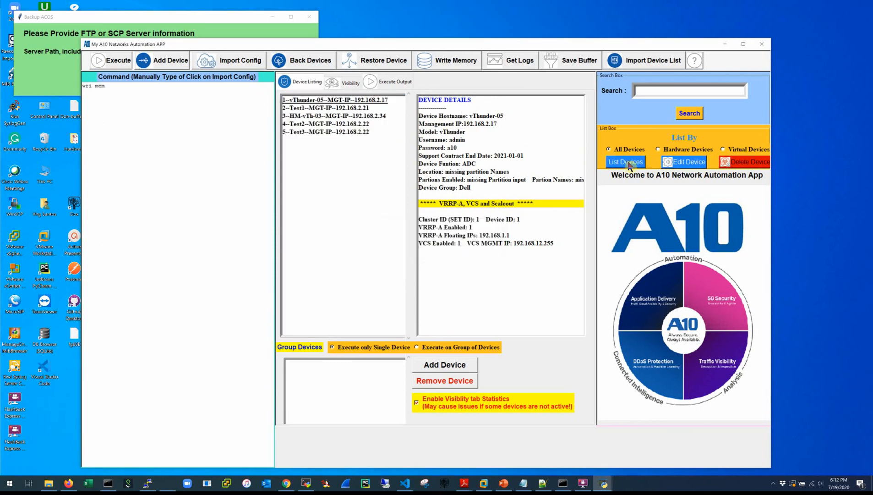
Read the show cpu, memory and hardware output on the Visibility tab, then return to Device Listing.
left_click(327, 102)
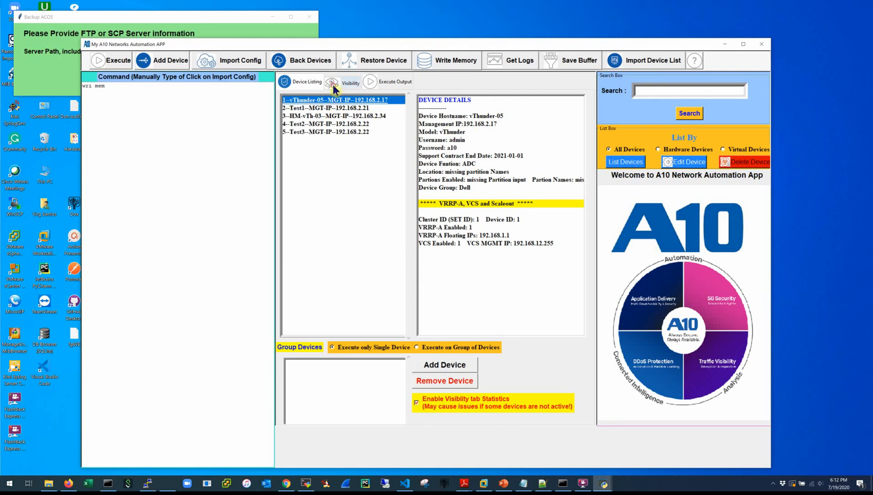
left_click(333, 84)
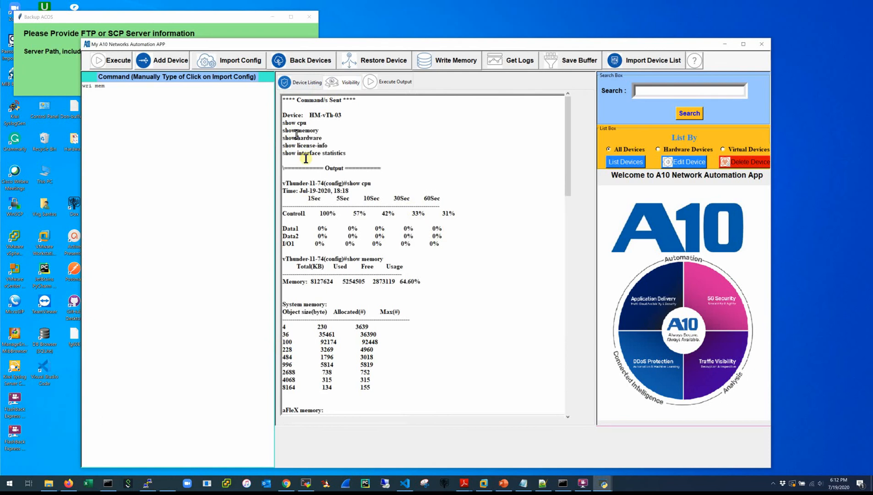
scroll(303, 174, "down", 20)
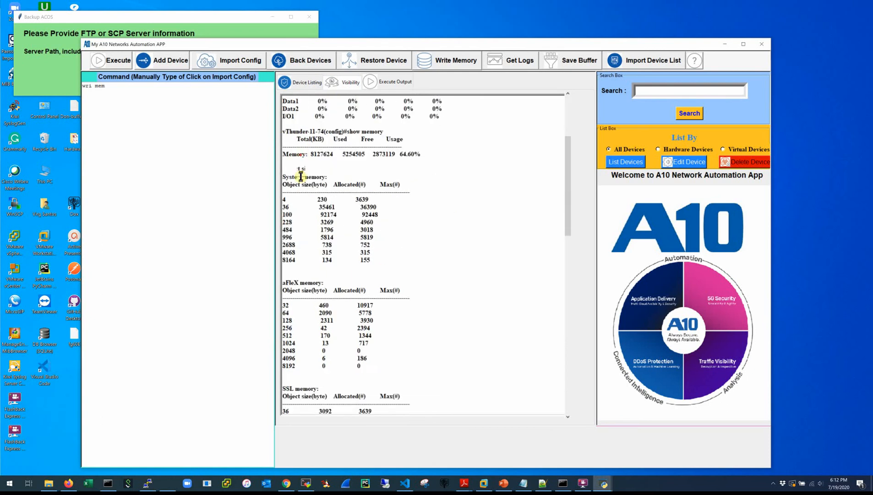
scroll(300, 188, "up", 5)
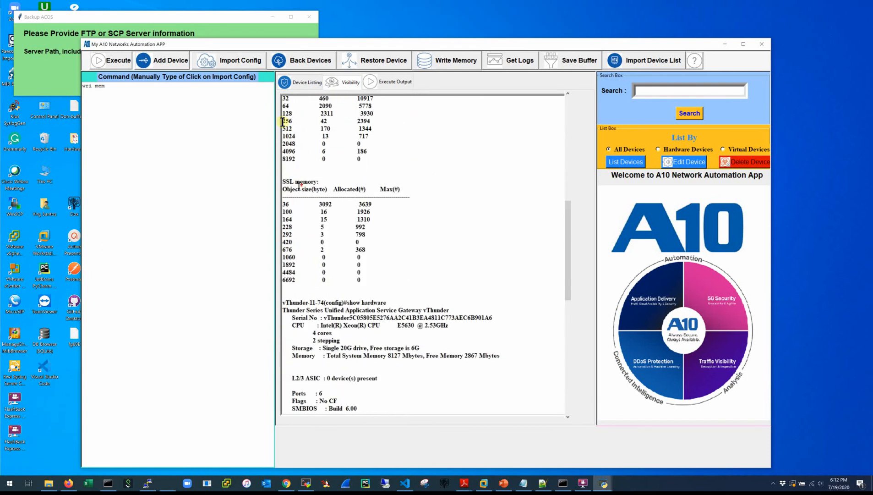
left_click(301, 82)
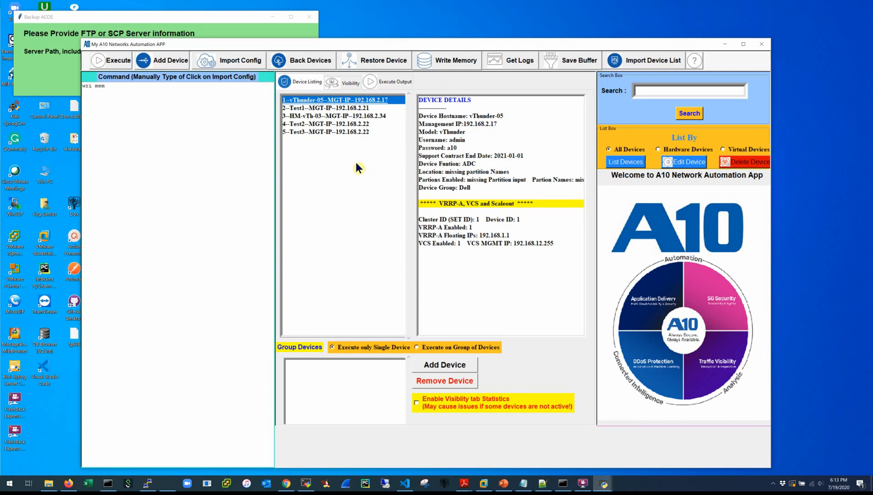
Bring the leftover Backup ACOS window forward and close it.
left_click(254, 16)
left_click(308, 17)
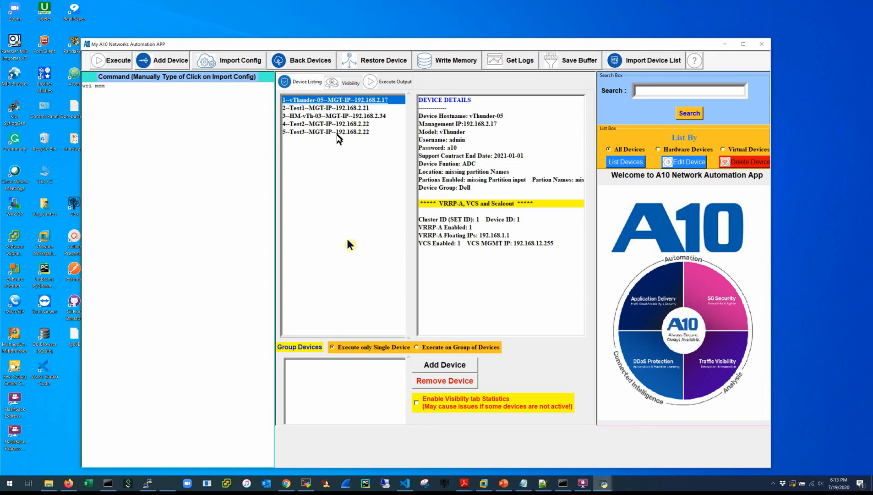
Add vThunder-05 and HM-vTh-03 to the device group.
left_click(424, 364)
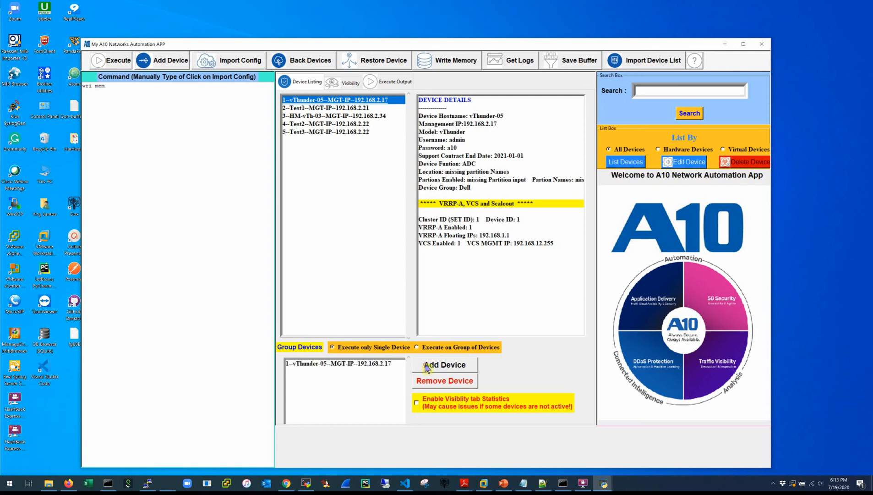
left_click(356, 118)
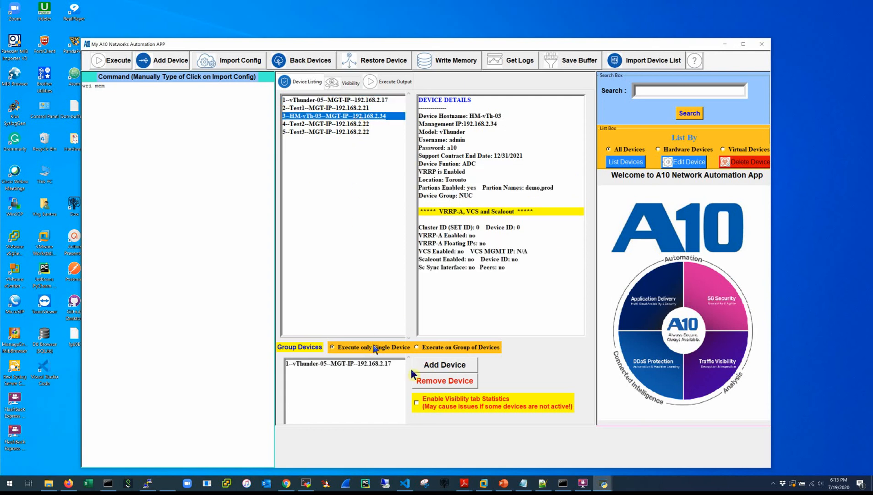
left_click(424, 365)
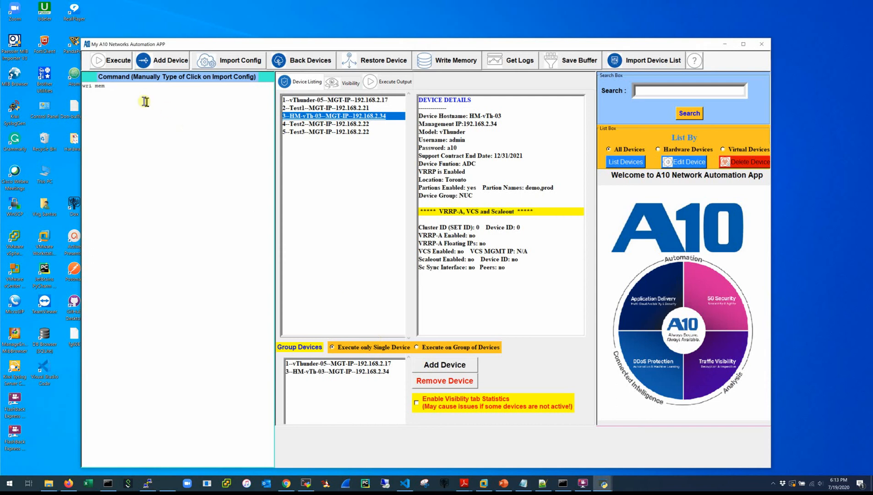
Replace 'wri mem' with 'show int brief' and switch to Execute on Group of Devices.
left_click(101, 86)
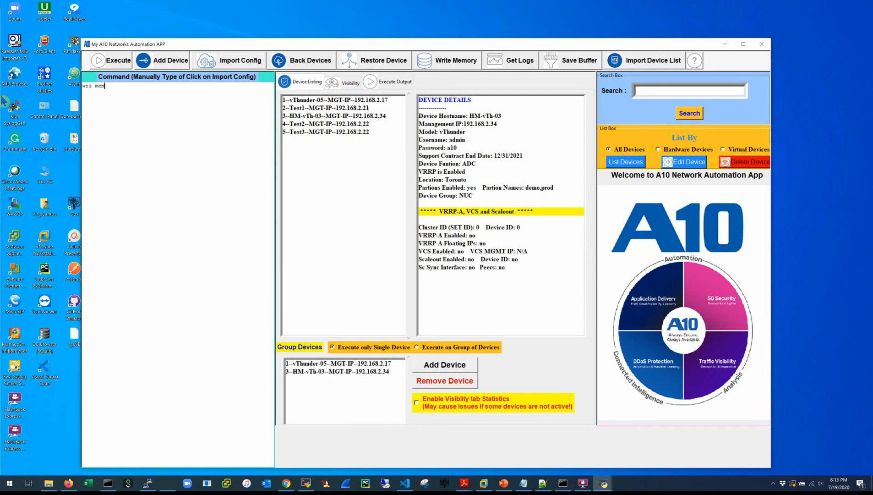
key("BackSpace")
key("BackSpace")
key("BackSpace")
key("BackSpace")
key("BackSpace")
key("BackSpace")
key("BackSpace")
type("how int b")
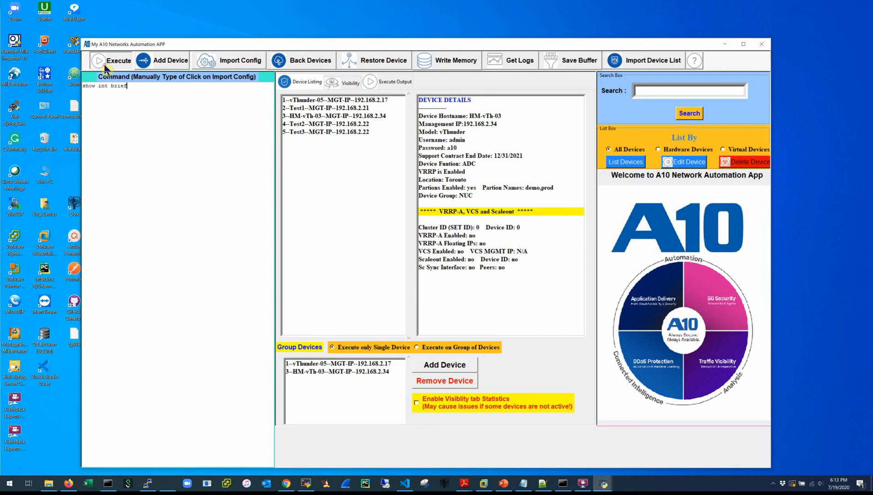
left_click(104, 66)
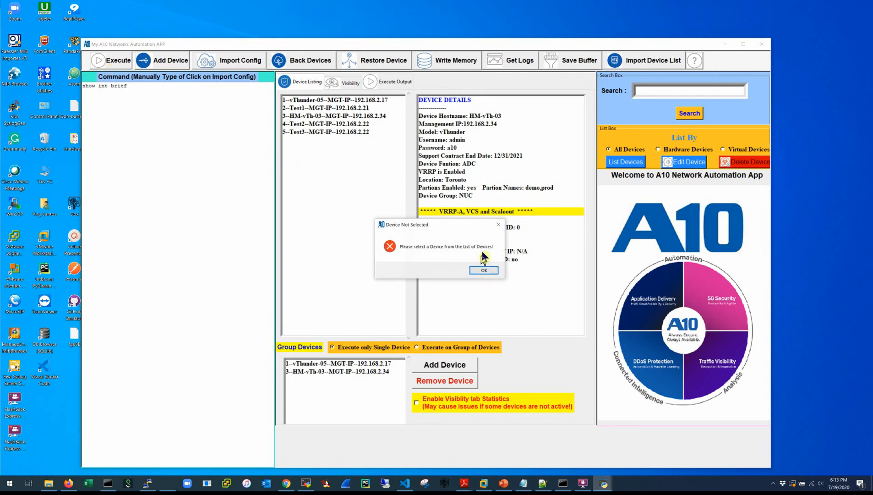
left_click(484, 270)
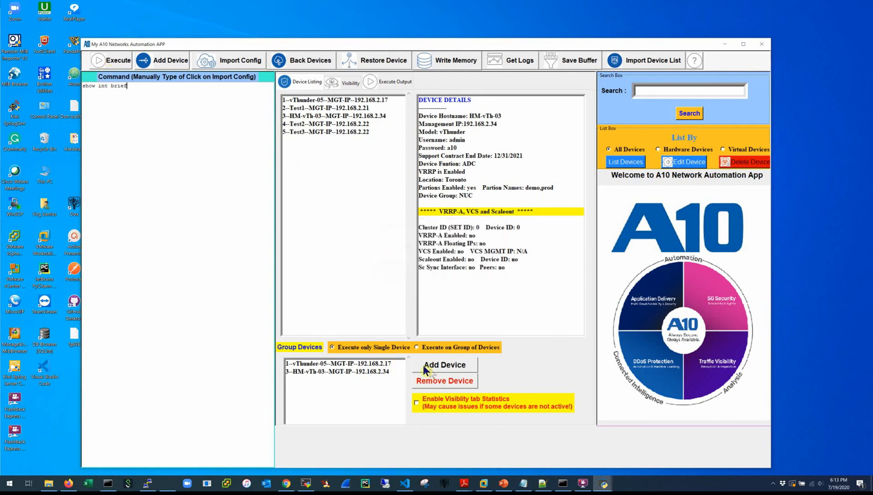
left_click(417, 347)
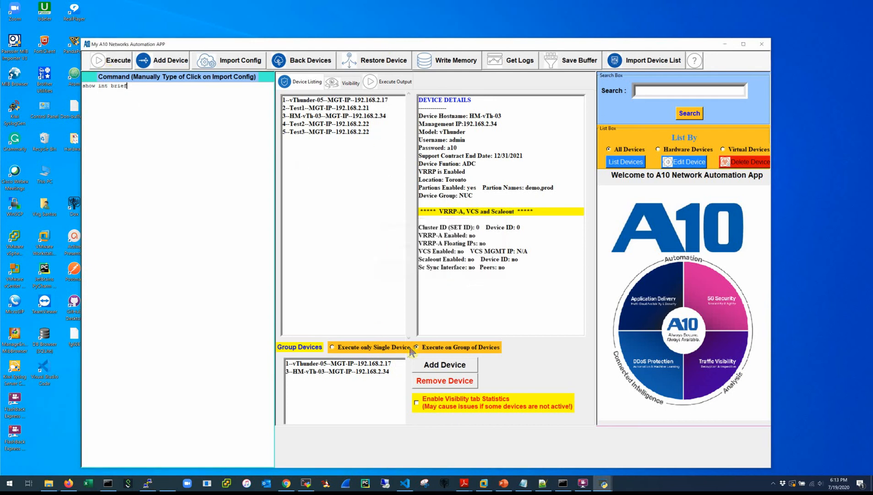
Execute show int brief on the group and highlight vThunder-05's line in Execute Output.
left_click(110, 63)
left_click(387, 87)
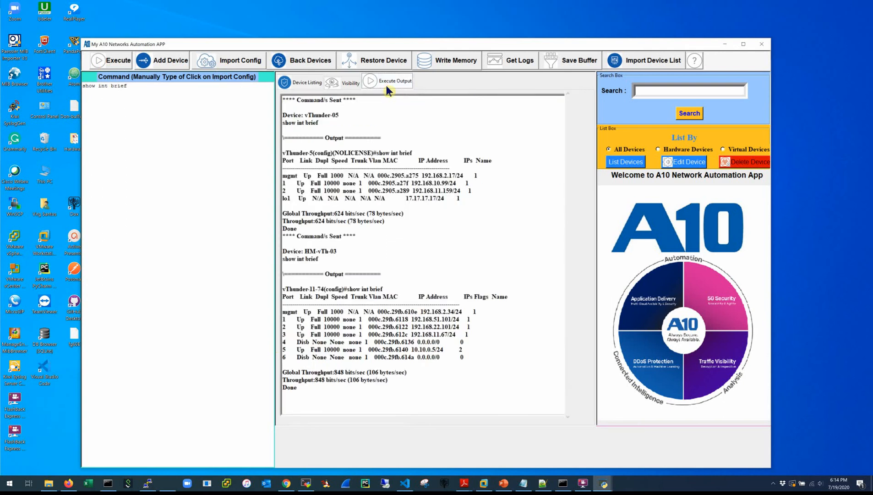
left_click_drag(340, 115, 284, 110)
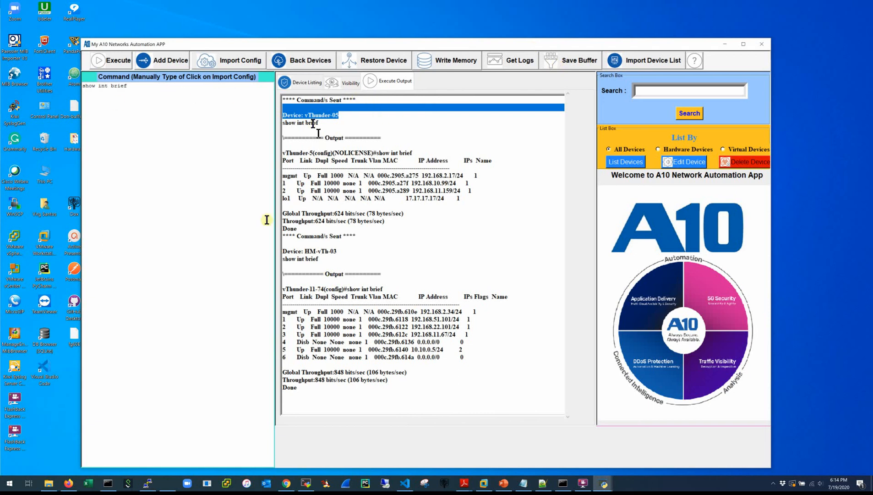
left_click(224, 62)
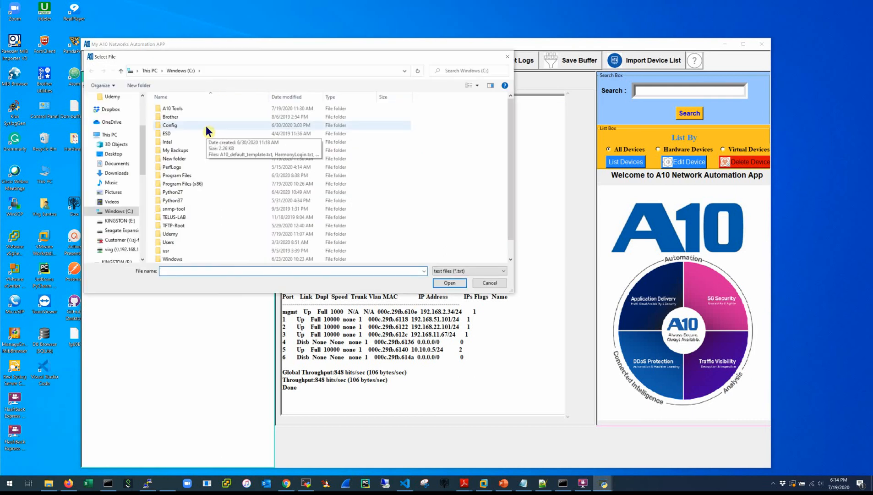
Load vThunder-05.txt from C:\A10 Tools\Python into the command panel and scroll through it.
scroll(205, 128, "down", 1)
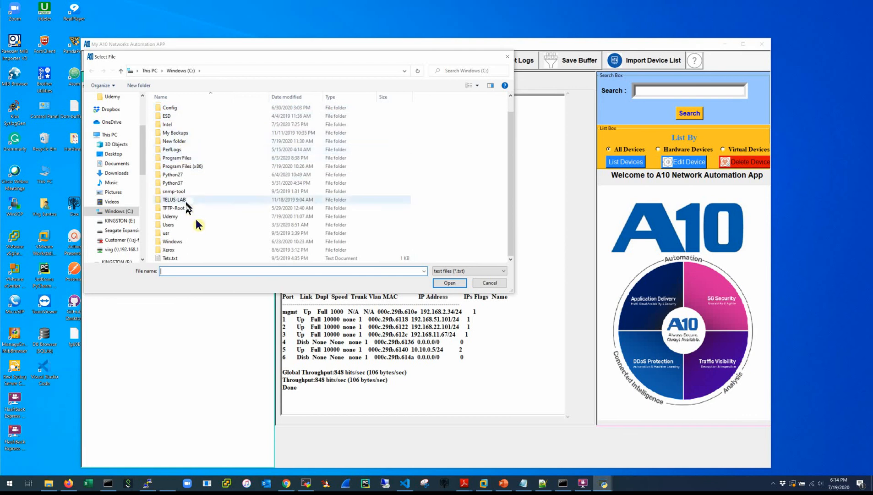
scroll(174, 165, "up", 1)
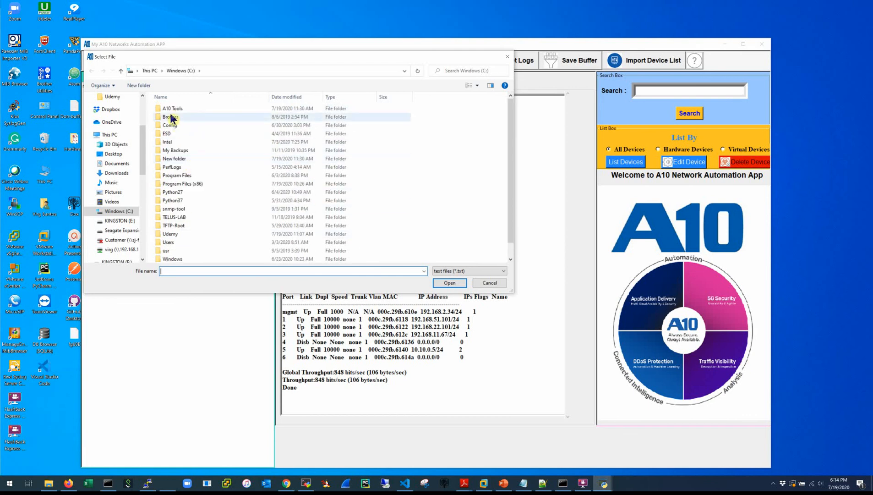
double_click(174, 109)
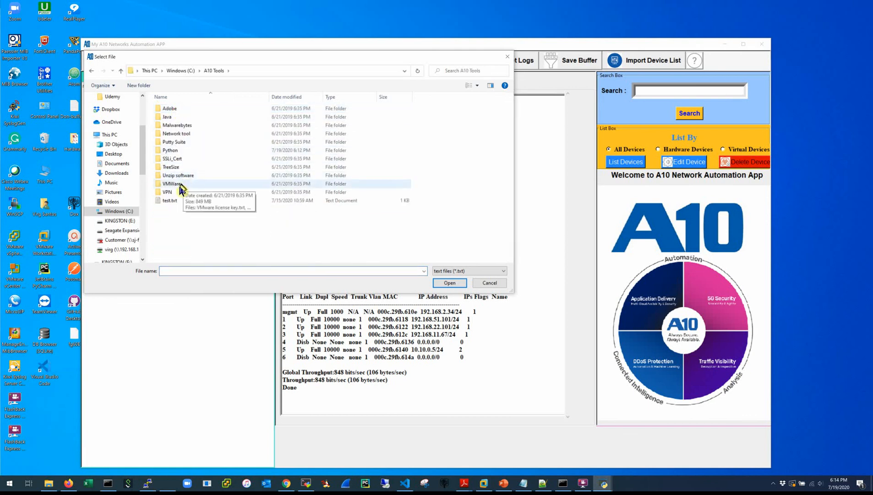
double_click(173, 150)
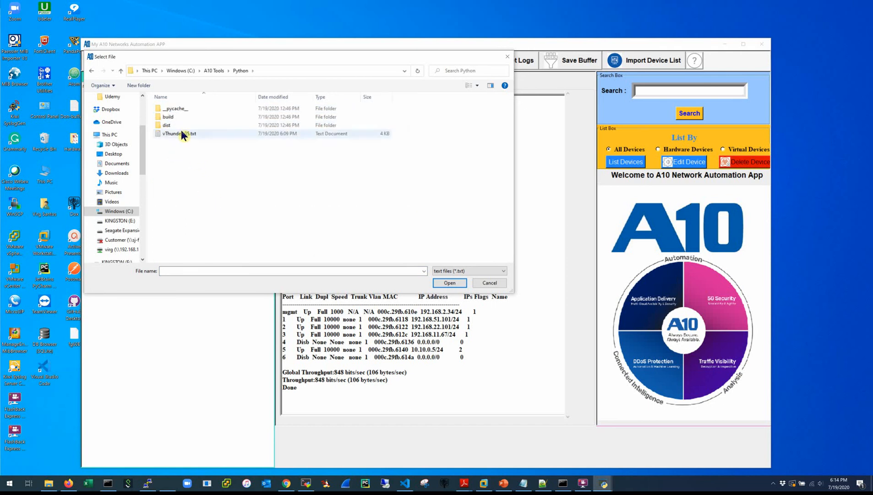
double_click(182, 134)
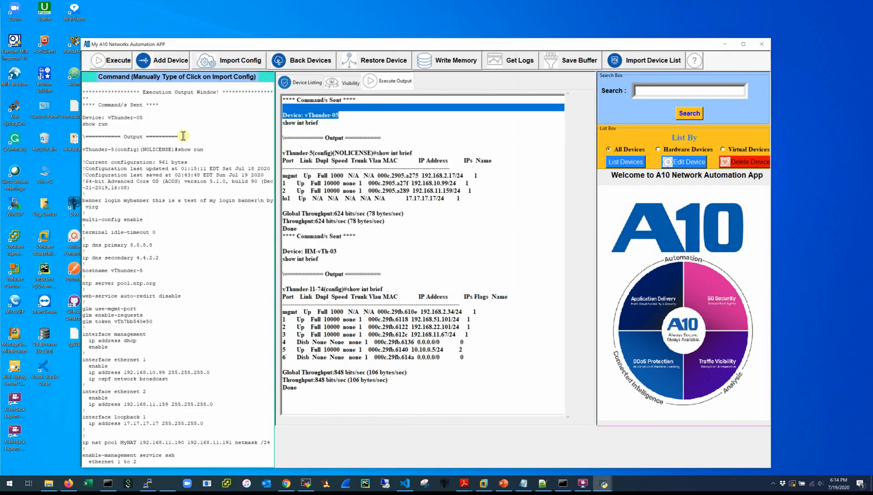
scroll(160, 120, "down", 7)
scroll(160, 119, "up", 8)
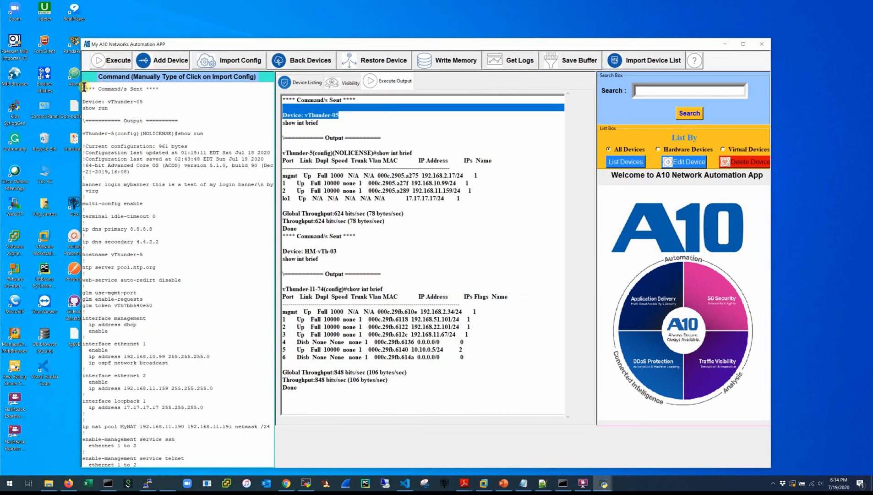
Select and delete all the imported config text, leaving the command panel empty.
left_click_drag(83, 87, 196, 486)
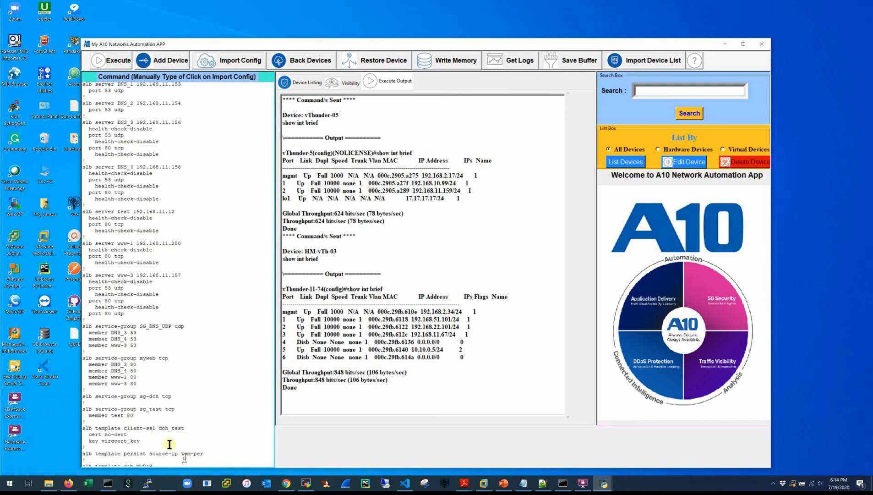
left_click_drag(170, 442, 151, 56)
key("Delete")
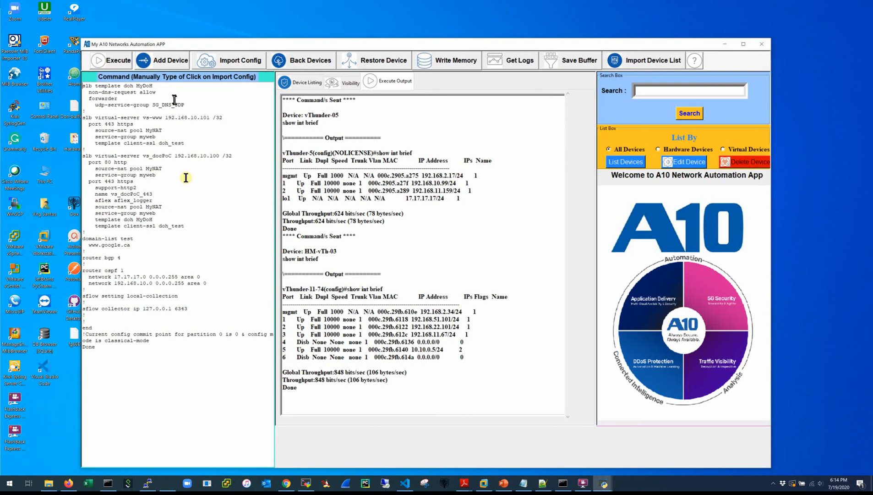
left_click_drag(156, 350, 94, 3)
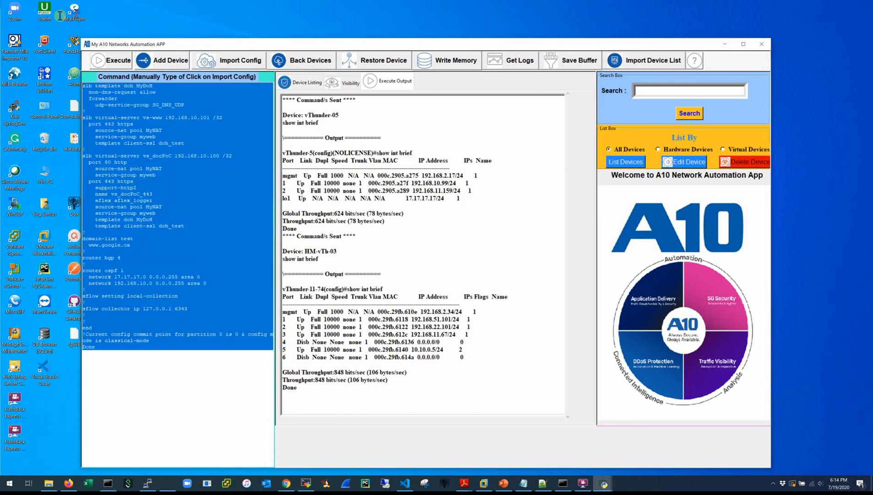
key("Delete")
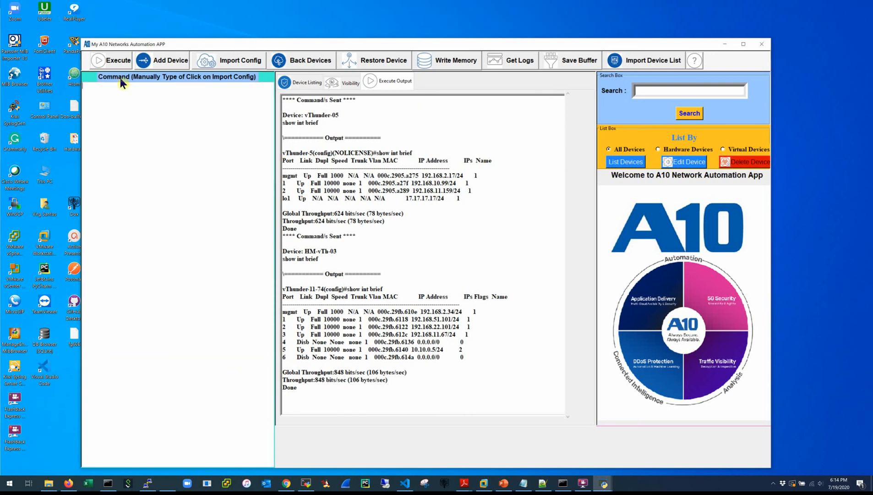
Enter the int e 6, enable, ip add and ip route 3.3.3.3 commands and open Save Buffer.
type("sho")
key("BackSpace")
key("BackSpace")
key("BackSpace")
key("BackSpace")
key("BackSpace")
key("BackSpace")
key("BackSpace")
key("BackSpace")
key("BackSpace")
key("BackSpace")
key("BackSpace")
key("BackSpace")
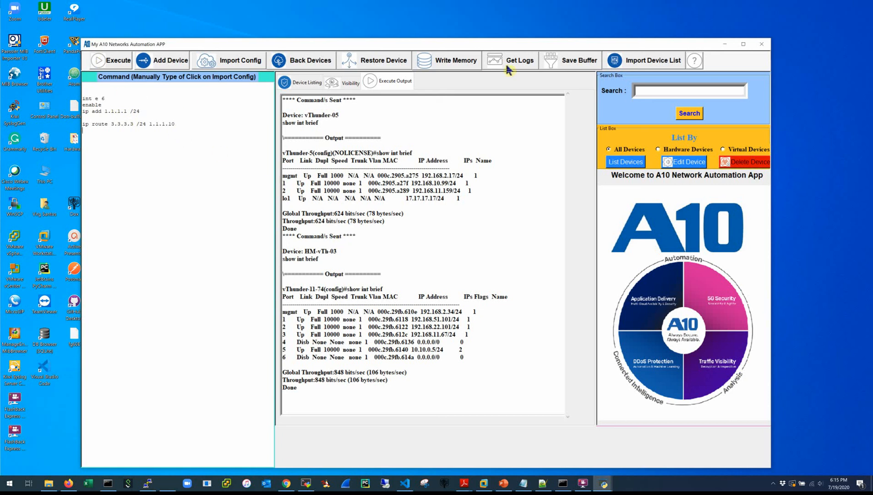
left_click(572, 62)
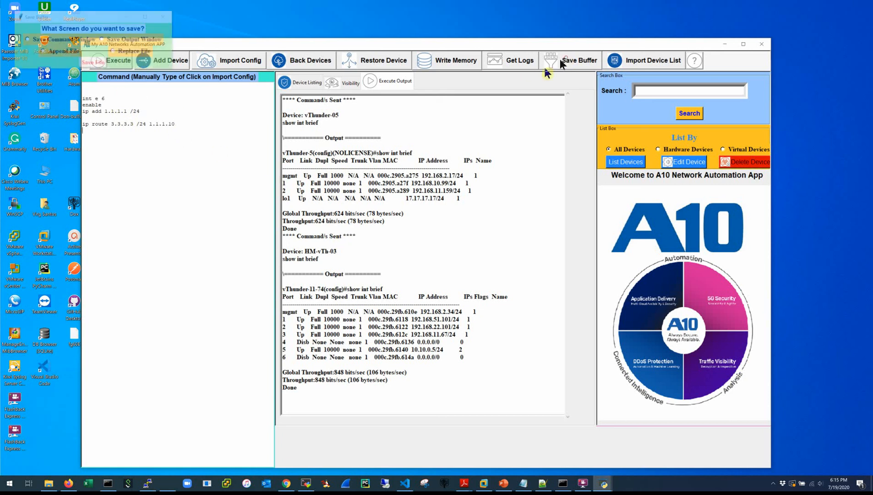
Choose to save the CLI window, browse to C:\A10 Tools\Python and enter the name sample_config.
left_click(34, 41)
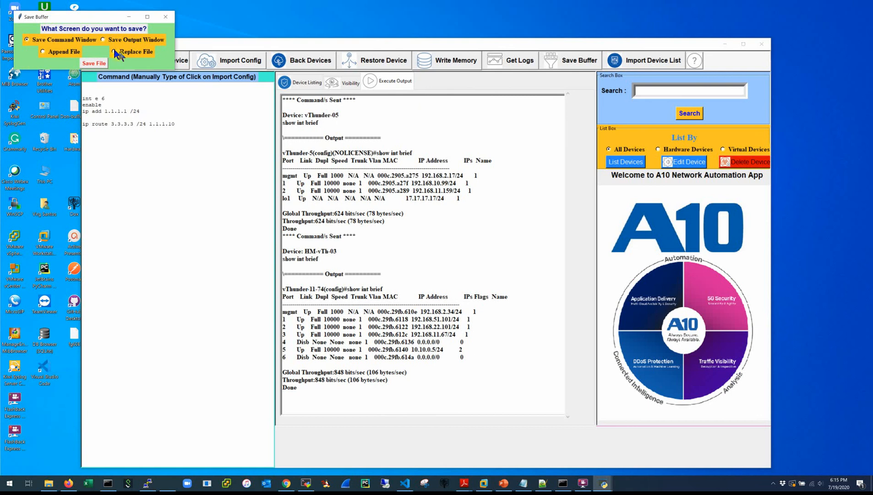
left_click(96, 63)
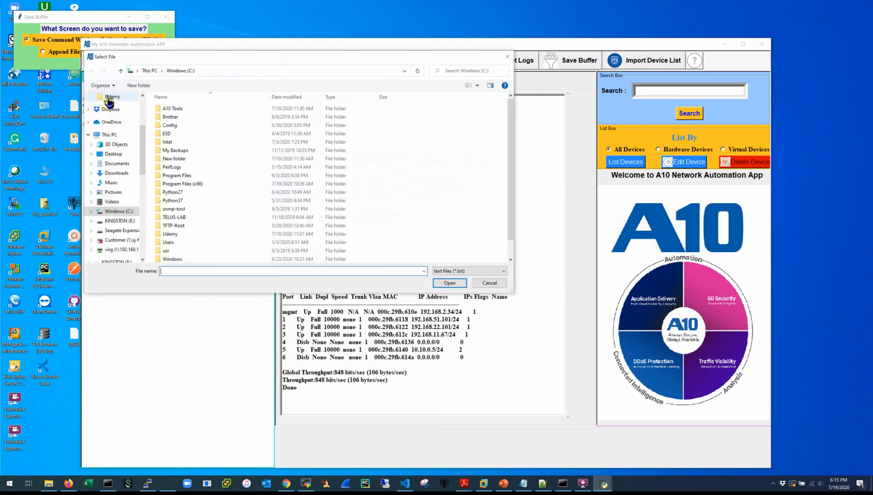
double_click(173, 109)
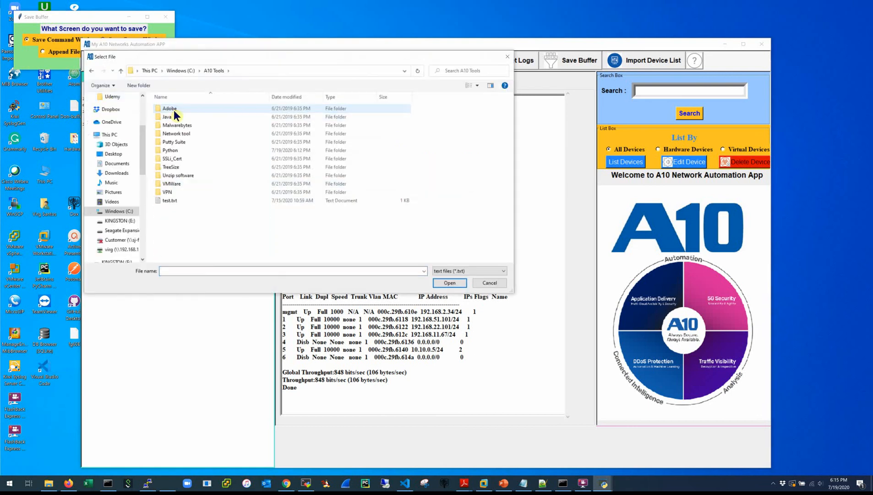
double_click(173, 150)
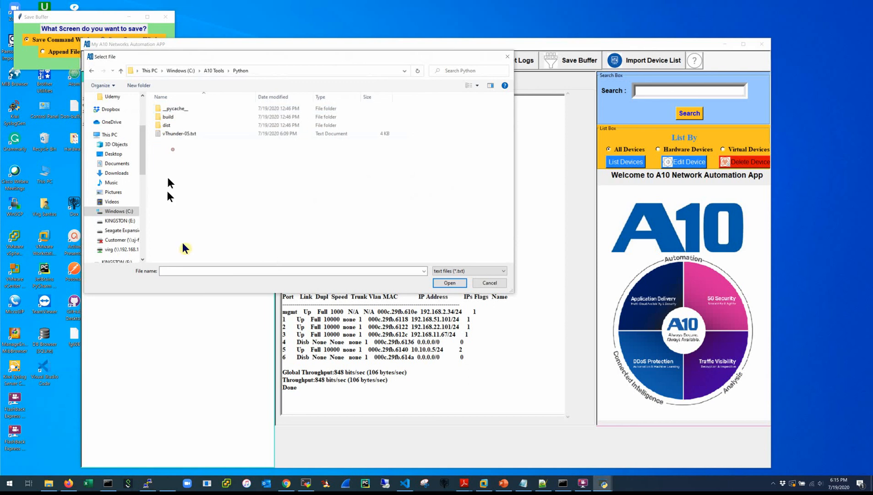
left_click(180, 268)
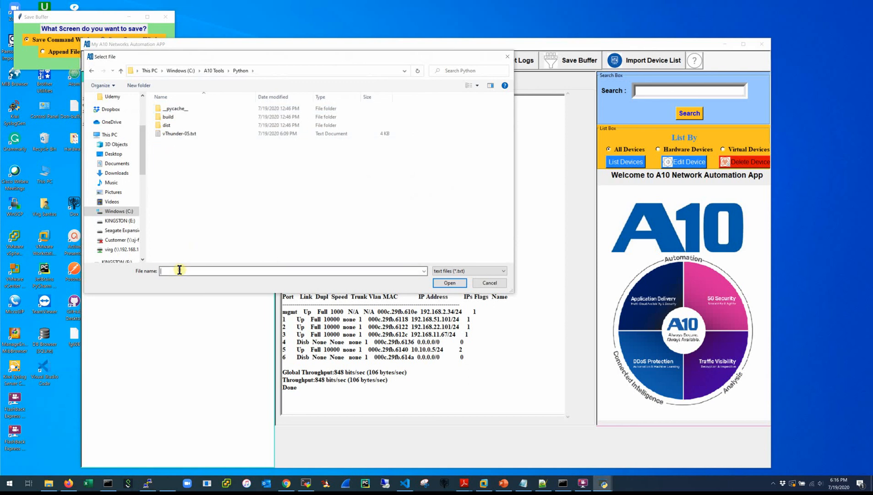
type("sample_confi")
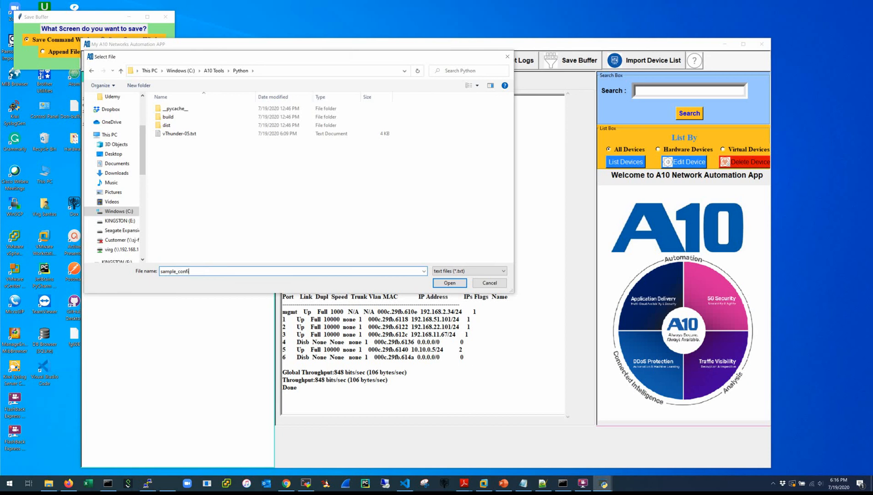
type("g")
Create sample_config.txt there, save the CLI window into it and dismiss the File Saved message.
right_click(233, 170)
mouse_move(288, 277)
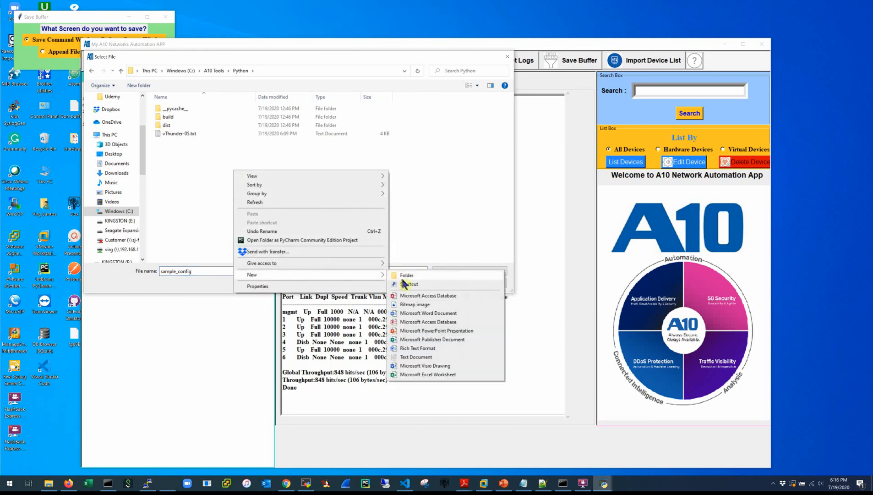
left_click(417, 357)
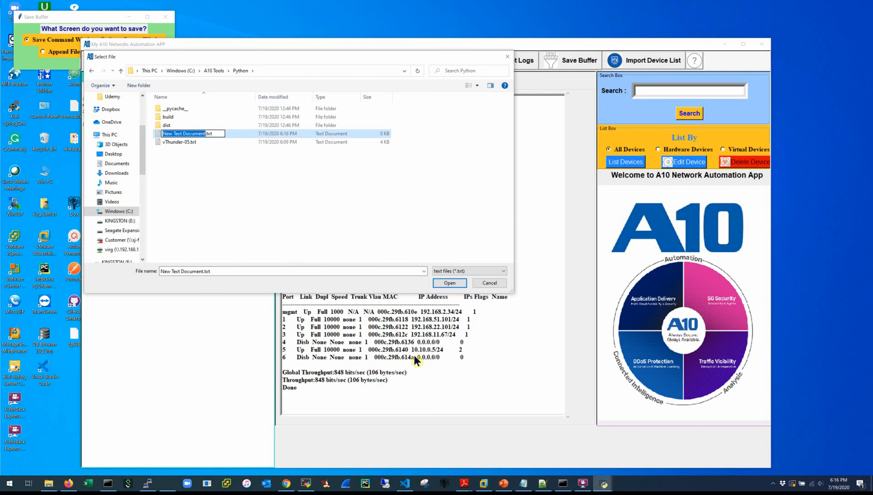
type("sample")
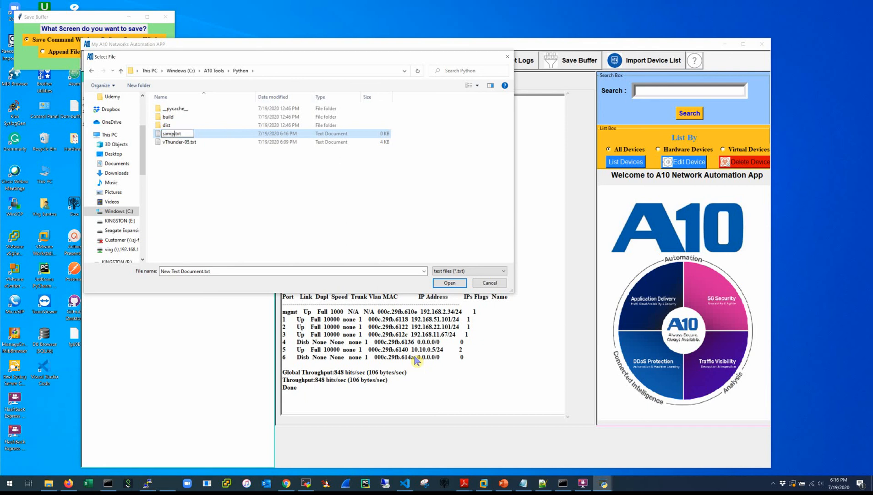
type("_config")
key("Return")
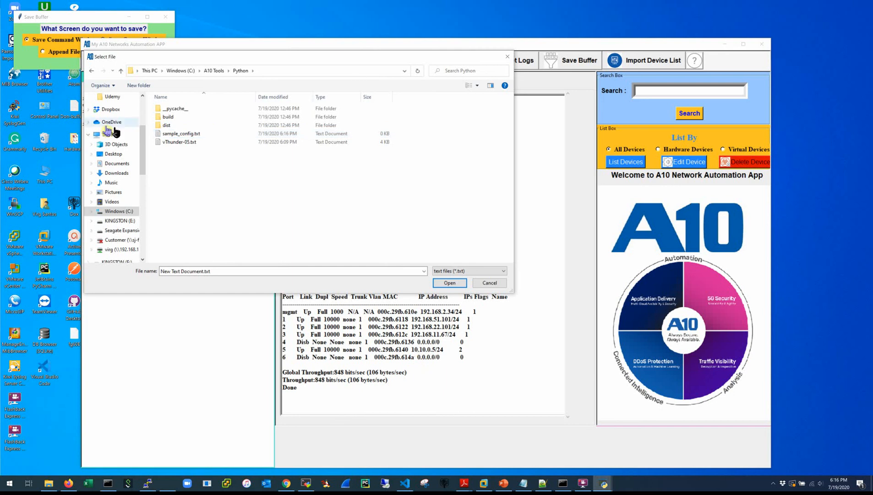
left_click(166, 137)
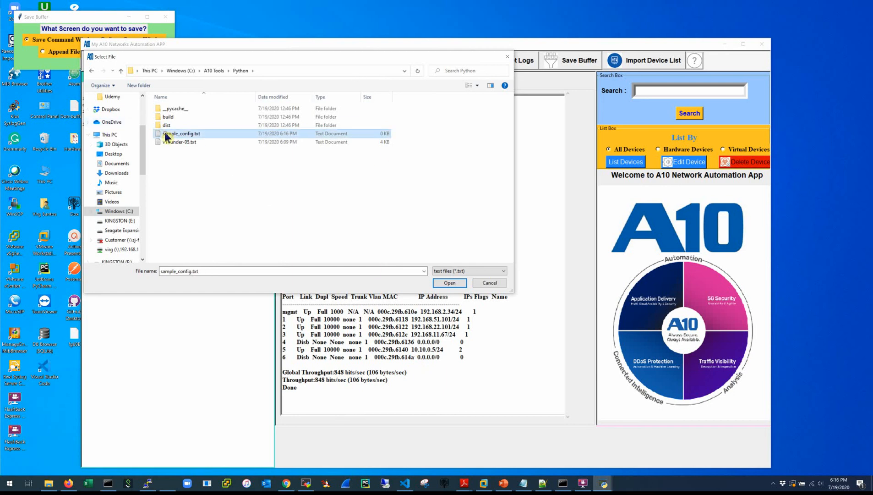
left_click(449, 284)
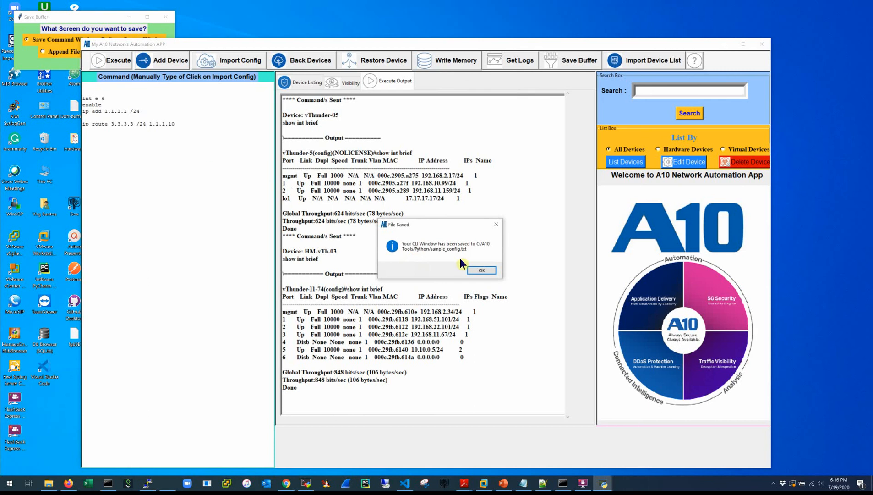
left_click(481, 271)
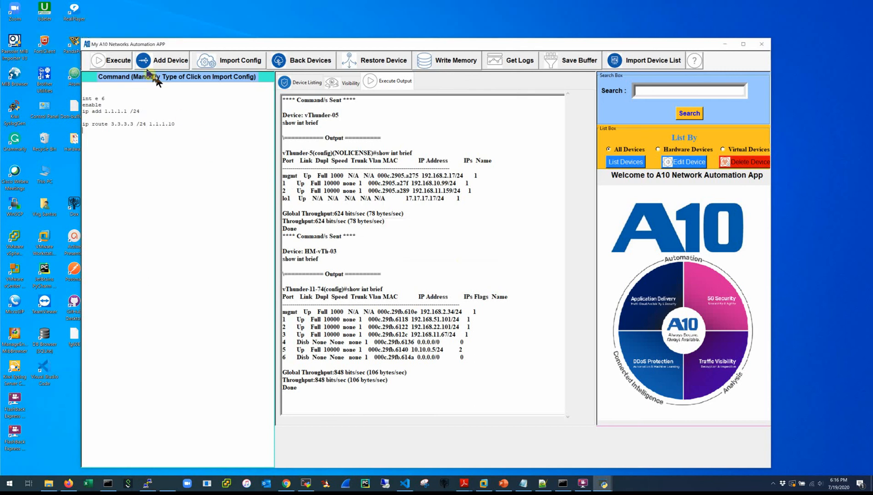
left_click(195, 69)
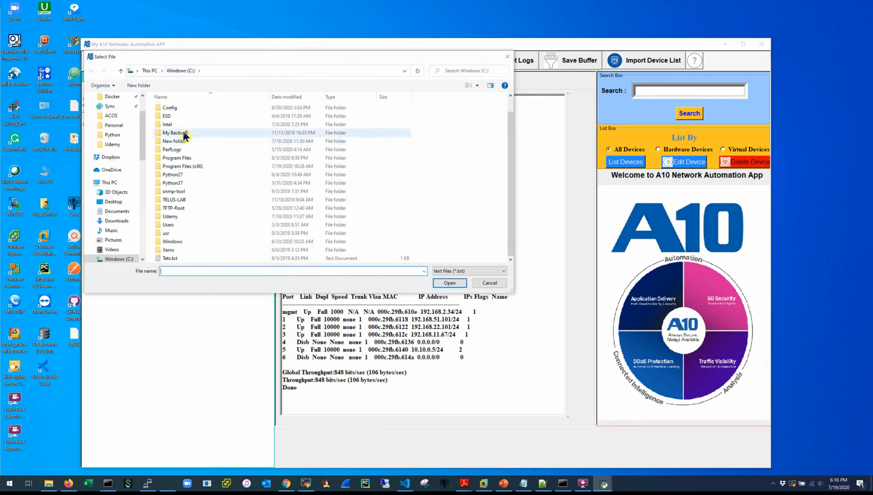
Import sample_config.txt from the A10 Tools > Python folder into the command pane.
double_click(175, 110)
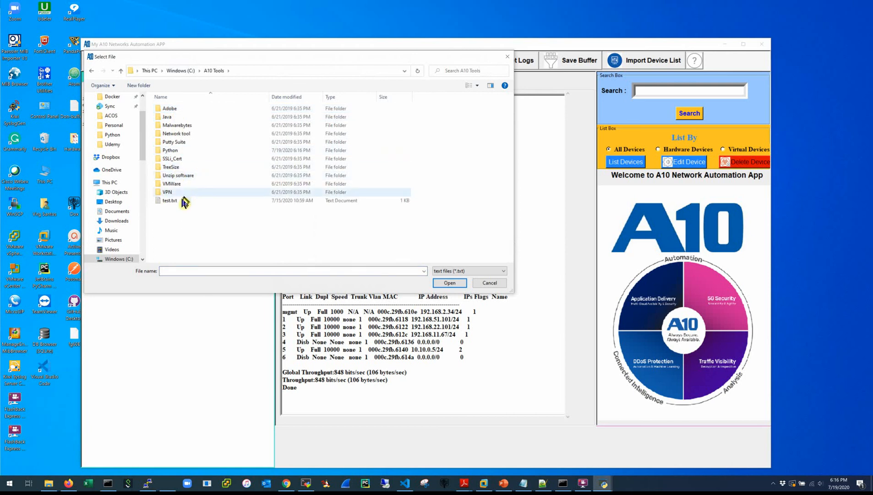
double_click(175, 150)
double_click(169, 133)
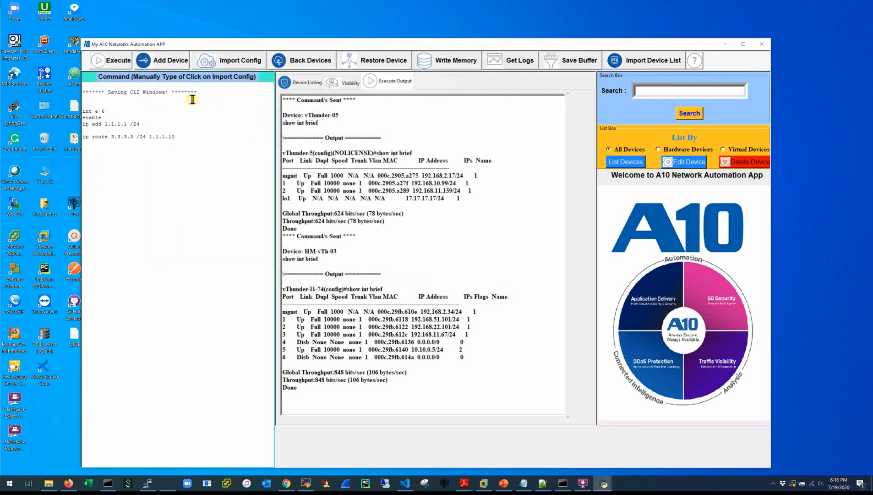
Delete the 'Saving CLI Windows!' header line from the imported commands.
left_click_drag(192, 98, 69, 89)
left_click(68, 93)
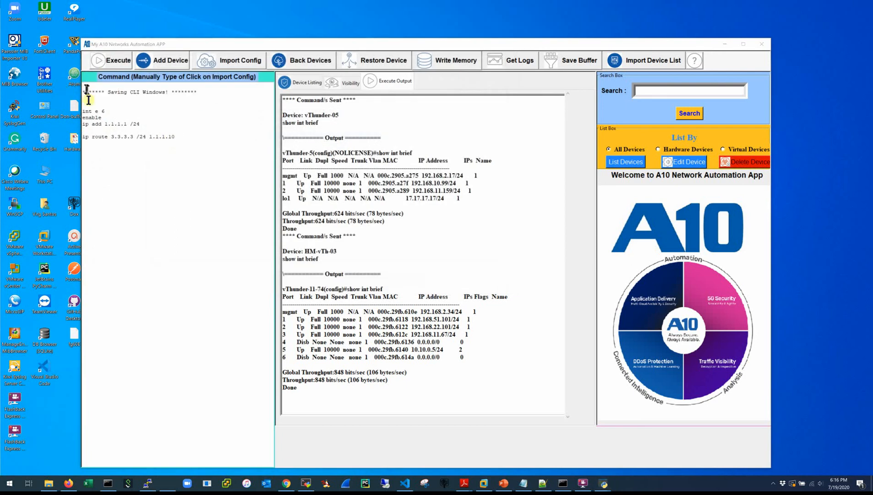
left_click_drag(87, 100, 84, 88)
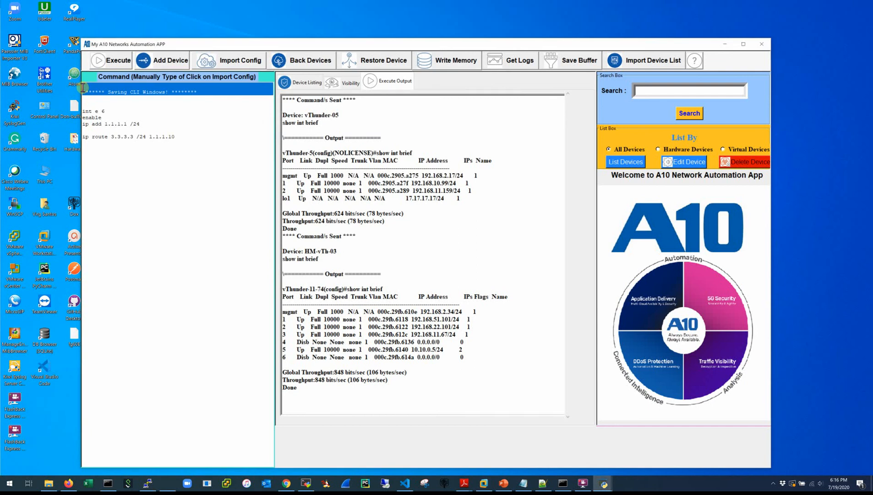
key("Delete")
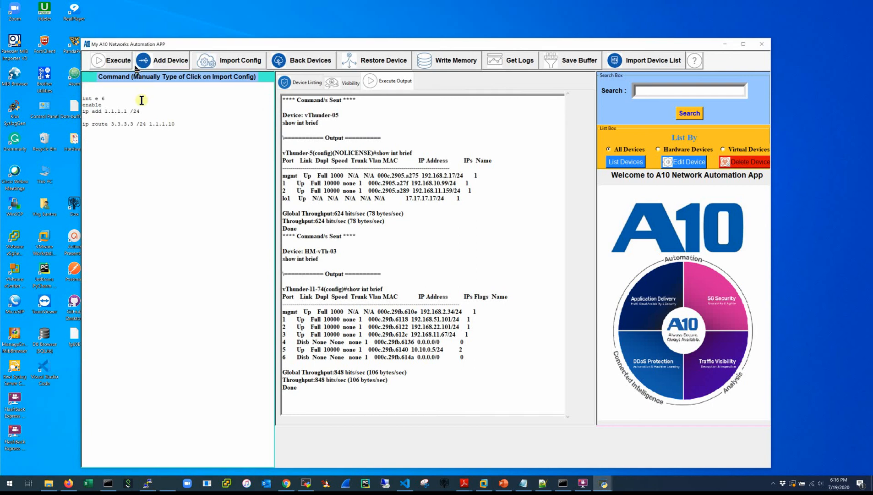
Correct the interface line in the command list to 'int e 6'.
left_click(301, 85)
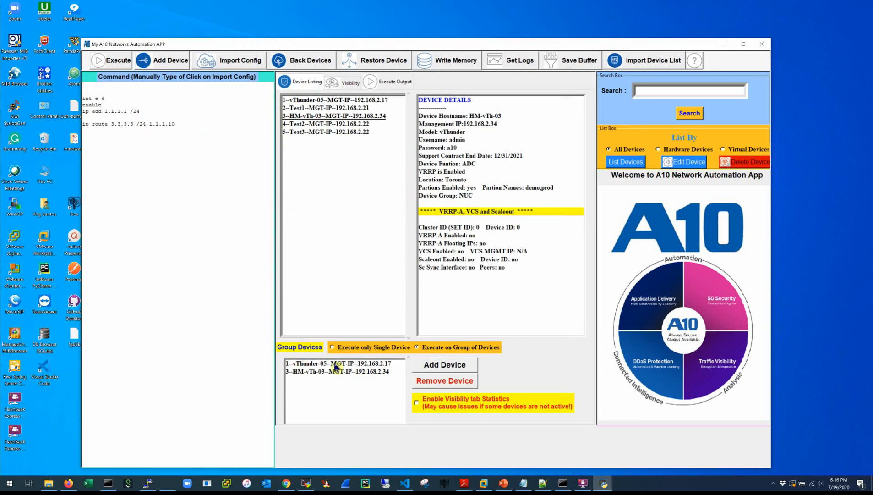
left_click(383, 83)
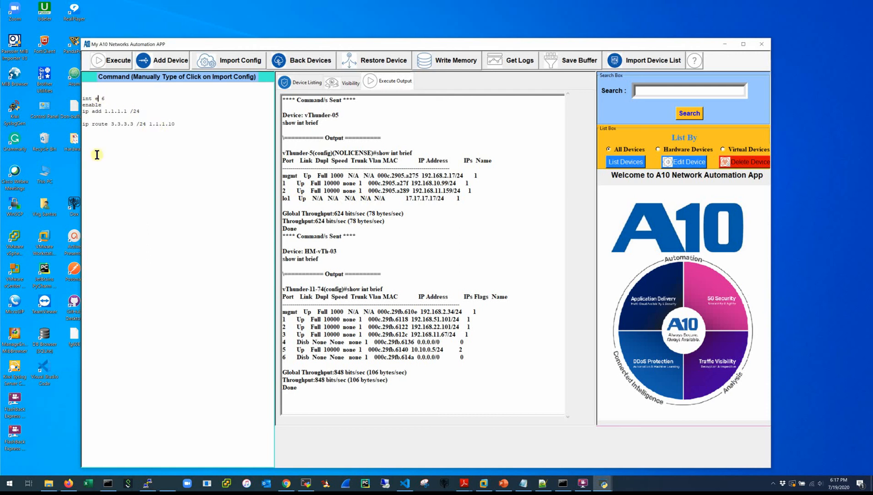
key("BackSpace")
type("e")
Run the commands on HM-vTh-03 alone and view the 'Incorrect IP/Mask specified' failure.
left_click(299, 83)
left_click(316, 100)
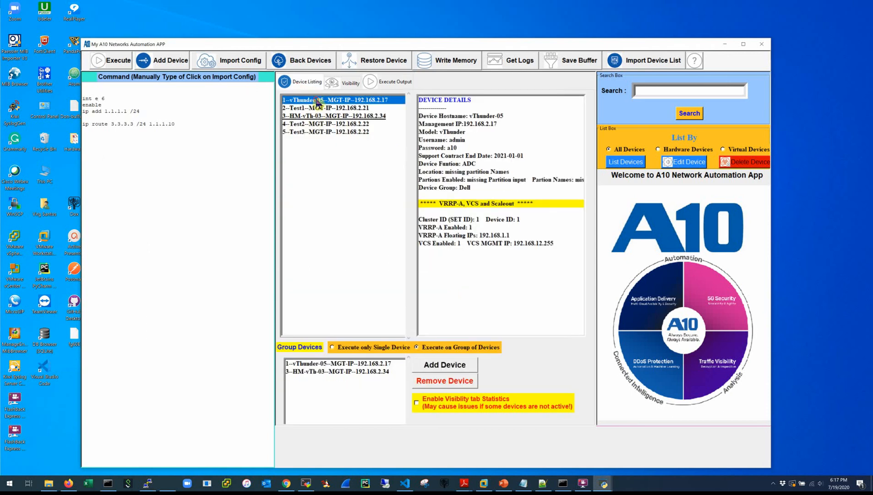
left_click(327, 116)
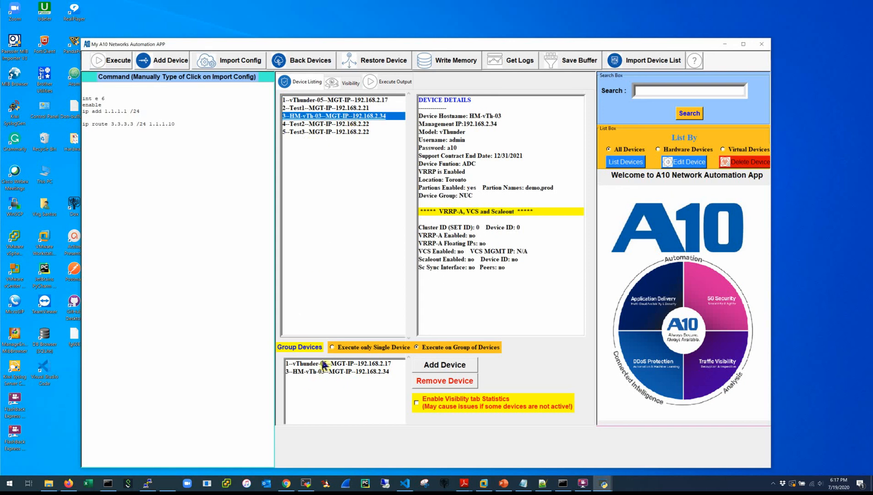
left_click(332, 348)
left_click(108, 69)
left_click(405, 79)
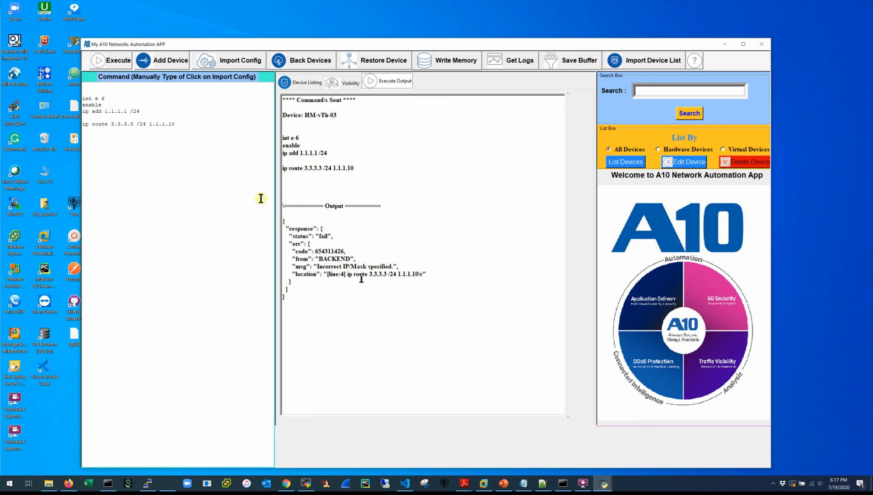
Change the ip route line to 3.3.3.0 /24 1.1.1.10.
left_click(136, 124)
key("BackSpace")
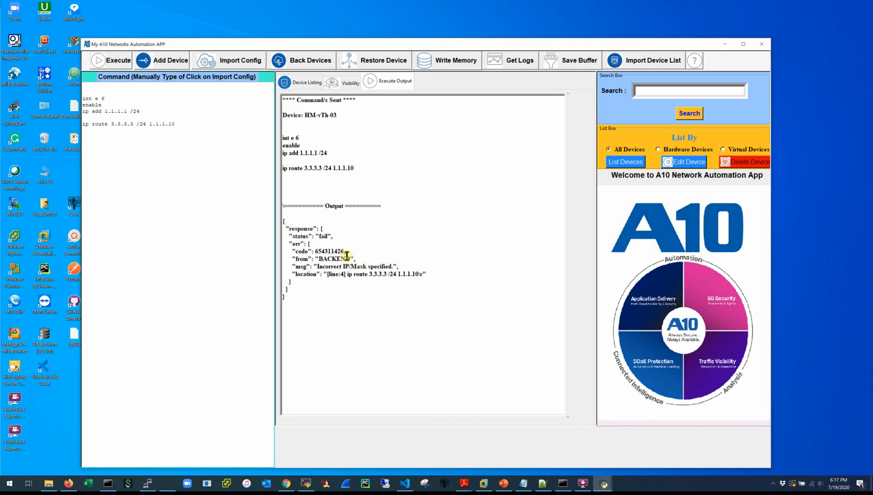
key("BackSpace")
key("BackSpace")
key("BackSpace")
key("BackSpace")
key("BackSpace")
key("BackSpace")
type("0 /24")
Rerun the corrected commands on HM-vTh-03 and confirm the OK response.
left_click(303, 83)
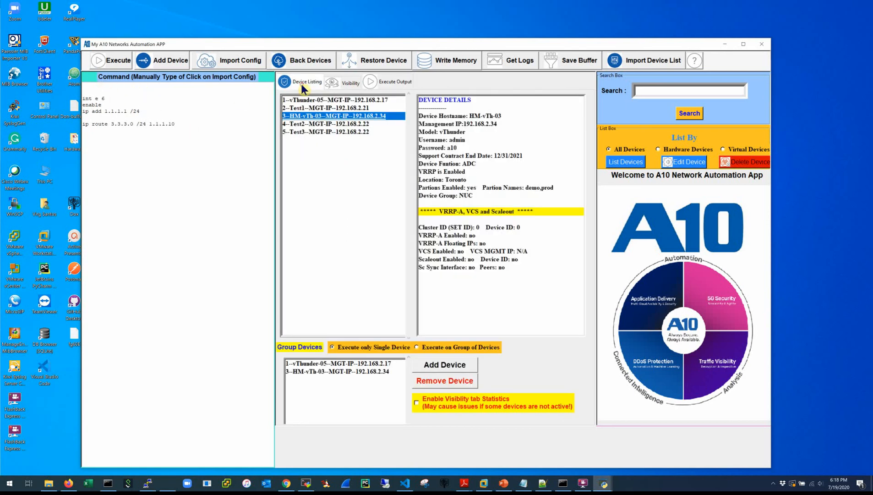
left_click(111, 65)
left_click(394, 81)
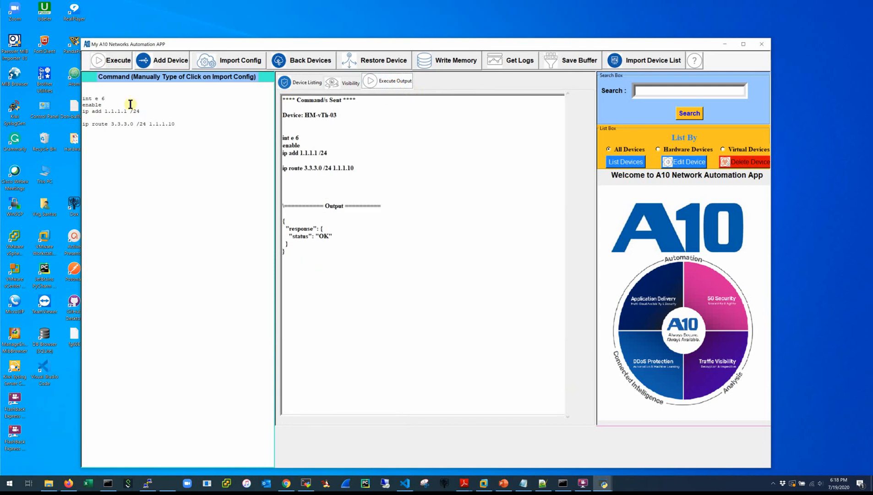
left_click_drag(195, 126, 8, 76)
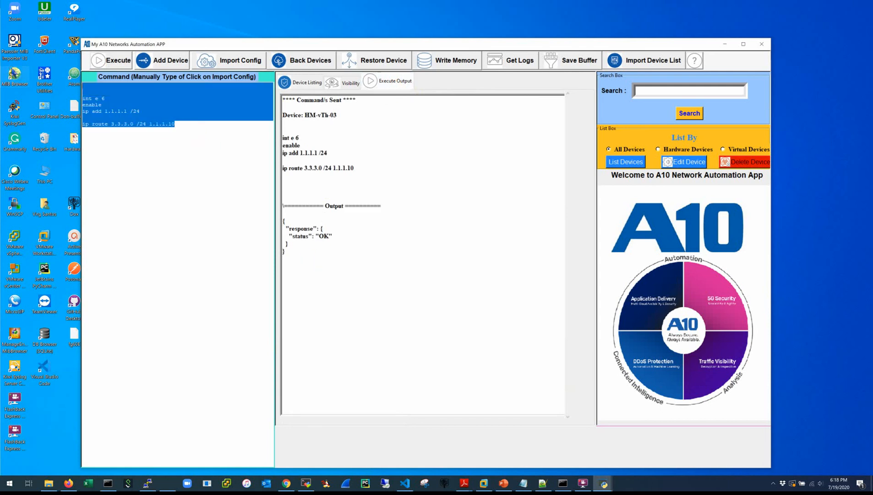
Run show int brief on the whole device group and check port 6 is up at 1.1.1.1/24.
type("show int brief")
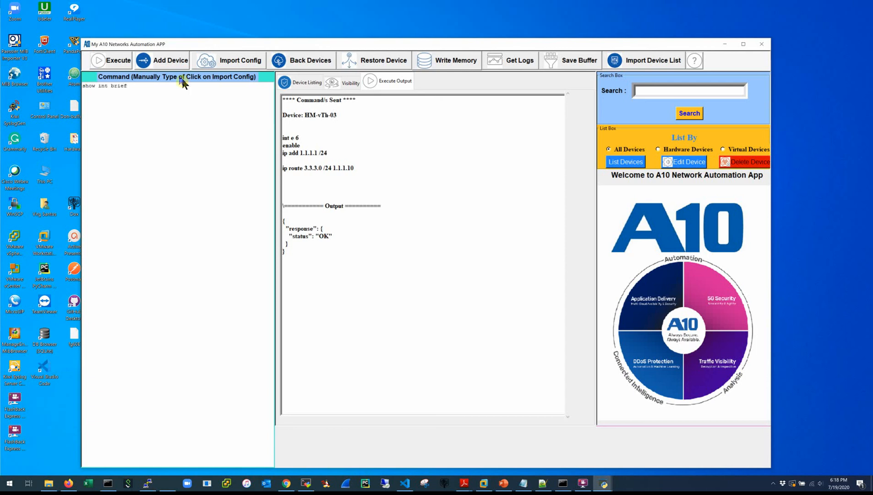
left_click(304, 83)
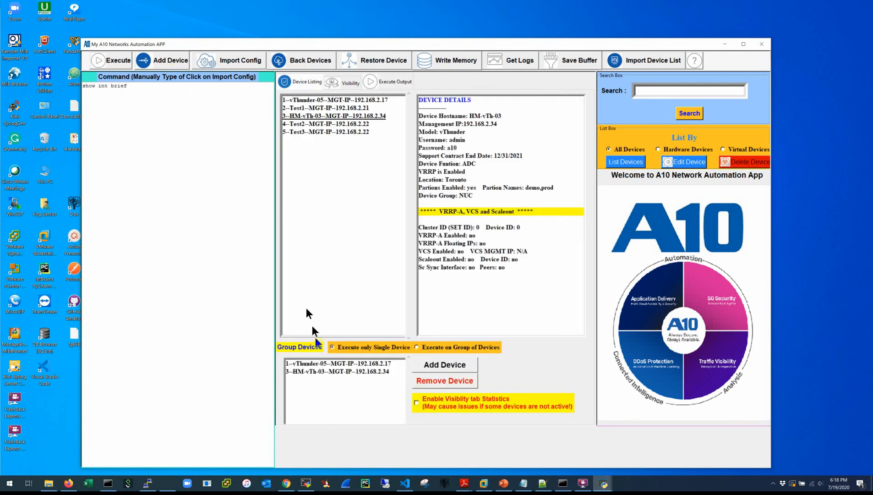
left_click(420, 347)
left_click(122, 67)
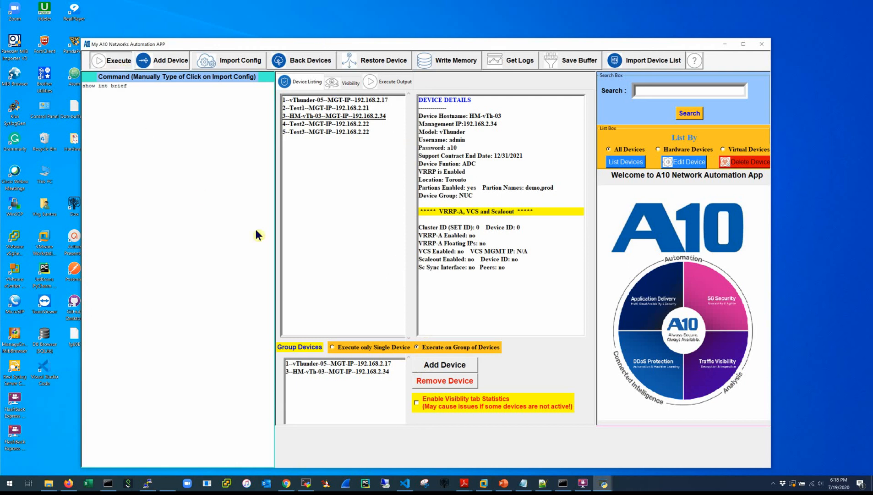
left_click(396, 82)
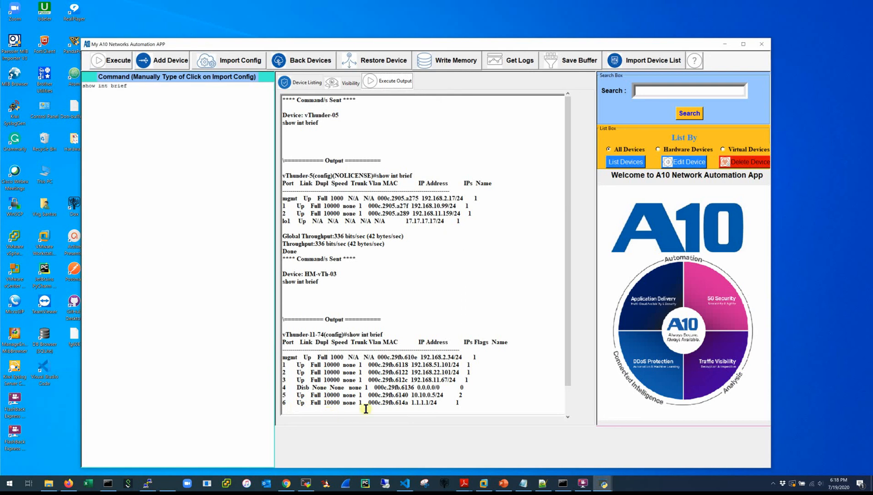
left_click_drag(437, 409, 423, 404)
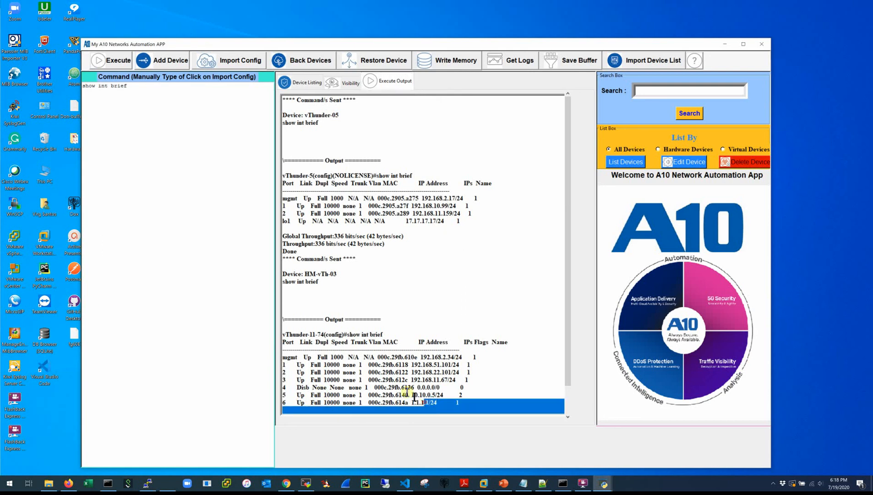
left_click(149, 142)
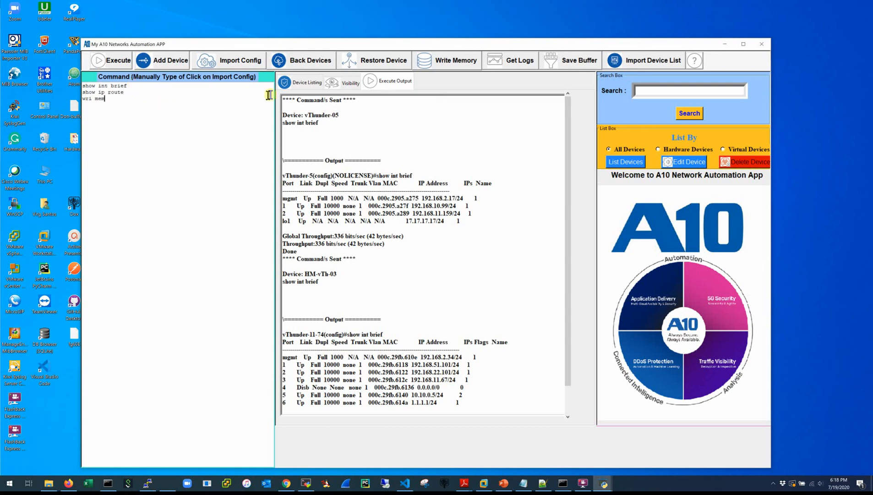
left_click(295, 82)
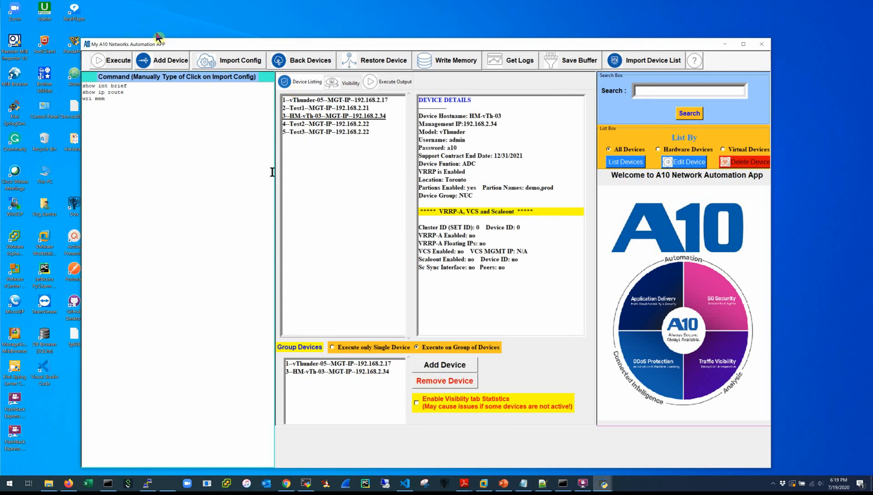
left_click(110, 61)
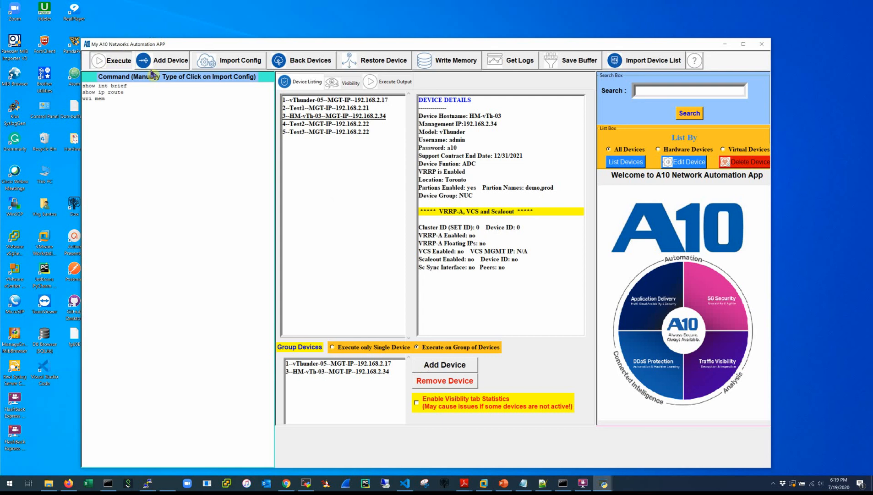
left_click(383, 82)
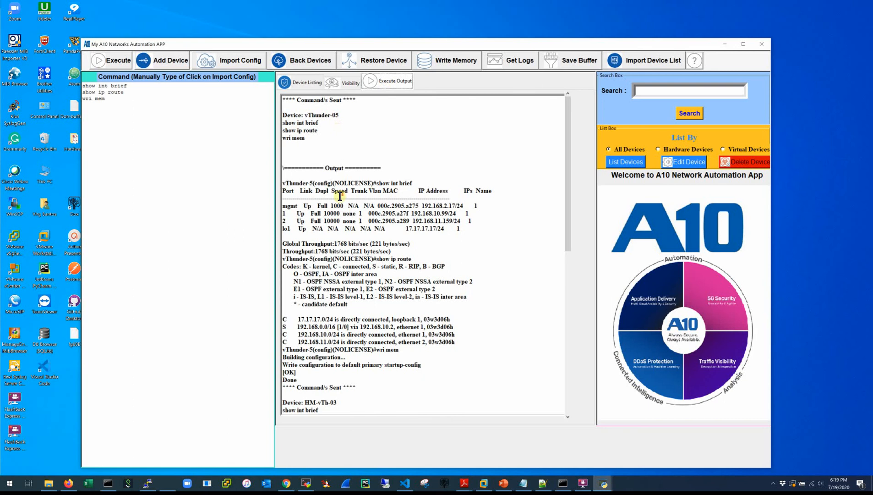
scroll(340, 196, "down", 2)
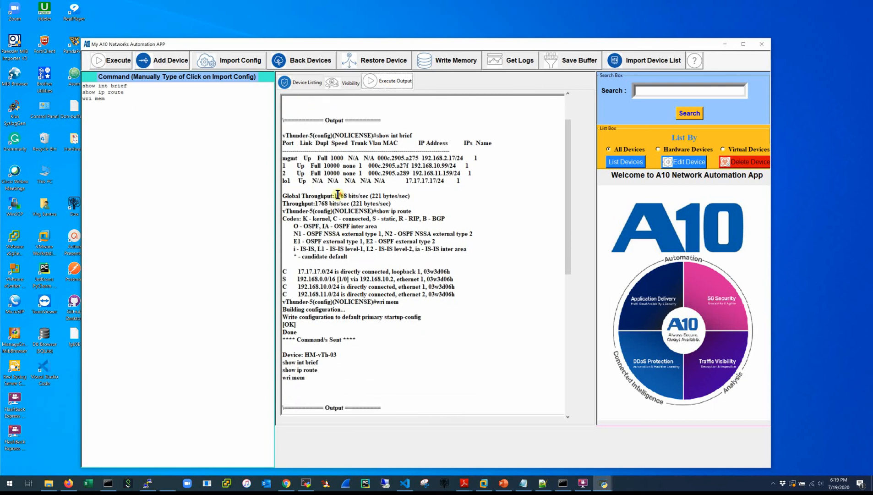
scroll(338, 194, "up", 3)
scroll(325, 174, "down", 1)
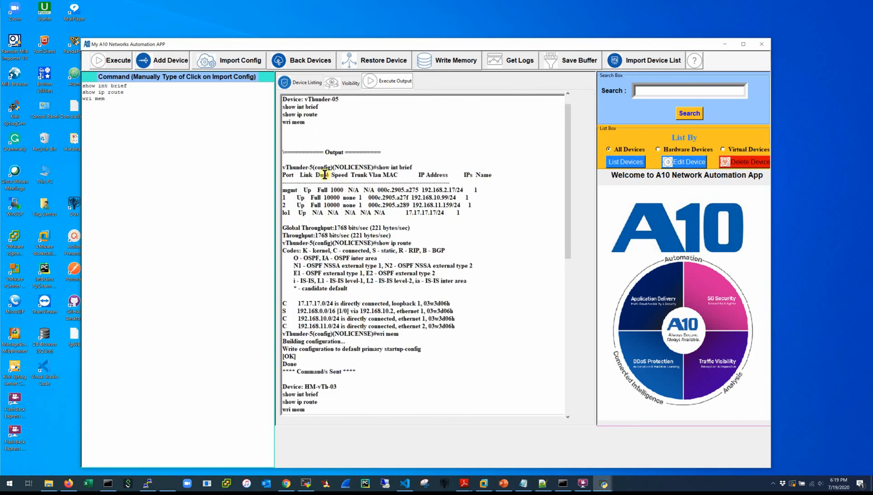
scroll(324, 174, "down", 1)
scroll(413, 195, "down", 1)
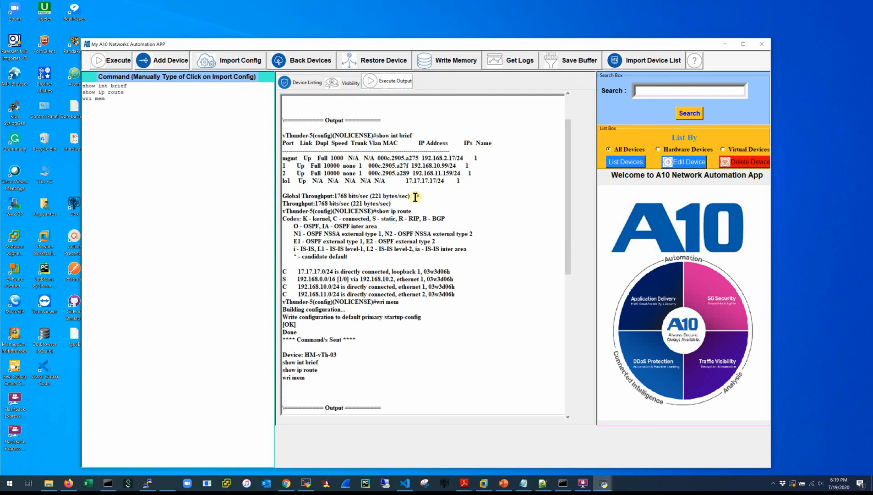
scroll(416, 197, "down", 1)
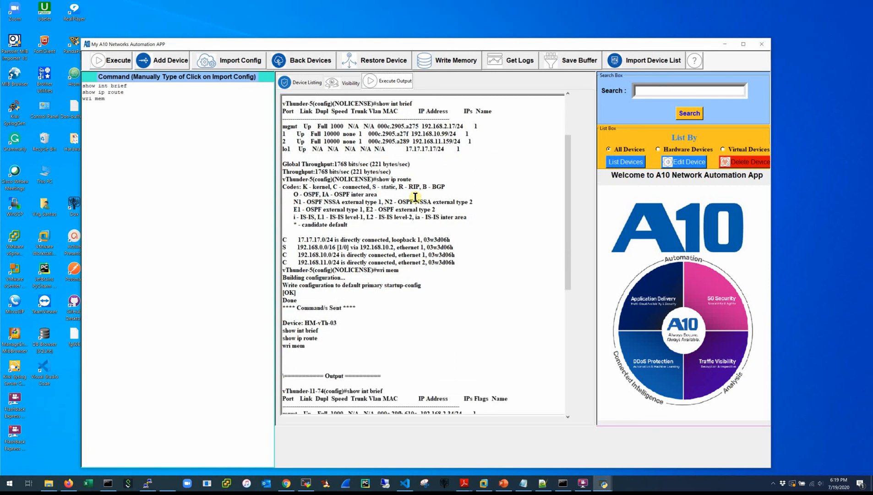
scroll(415, 197, "down", 5)
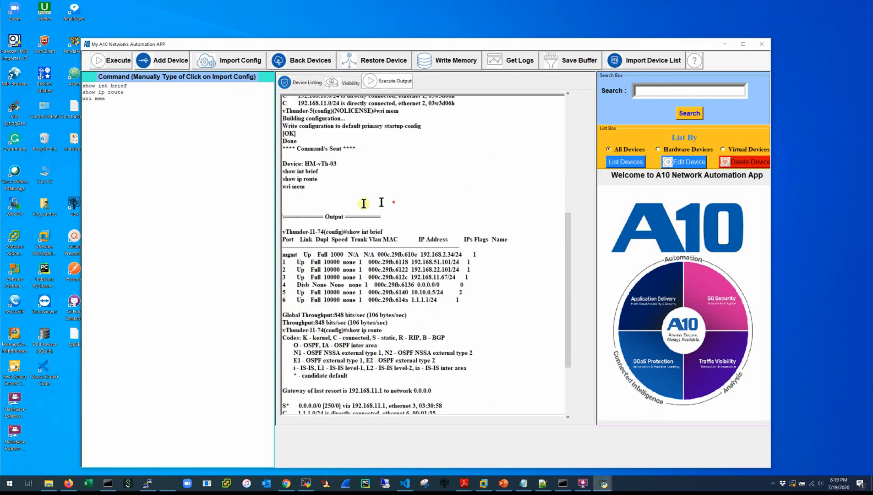
scroll(364, 203, "down", 3)
scroll(403, 250, "down", 3)
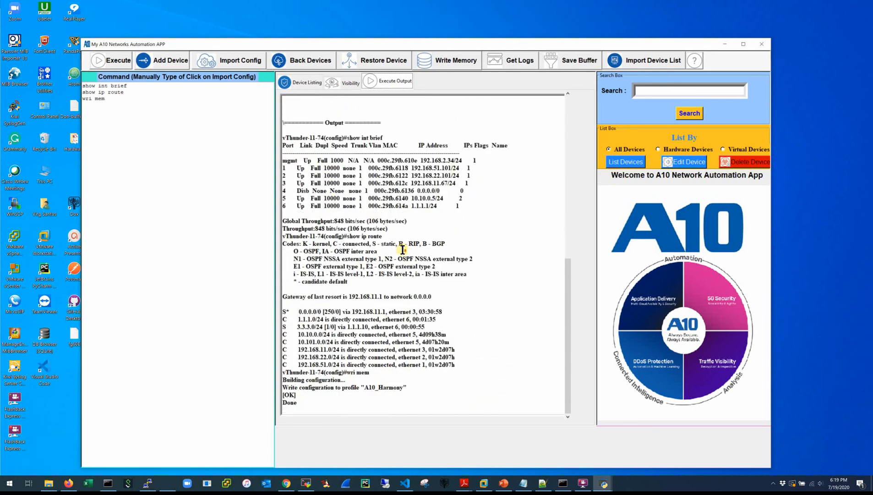
left_click_drag(301, 326, 425, 326)
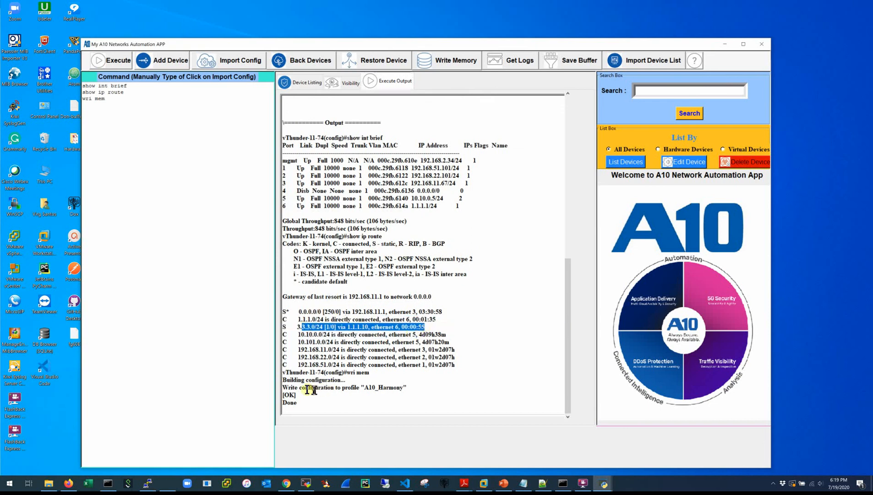
scroll(311, 381, "up", 7)
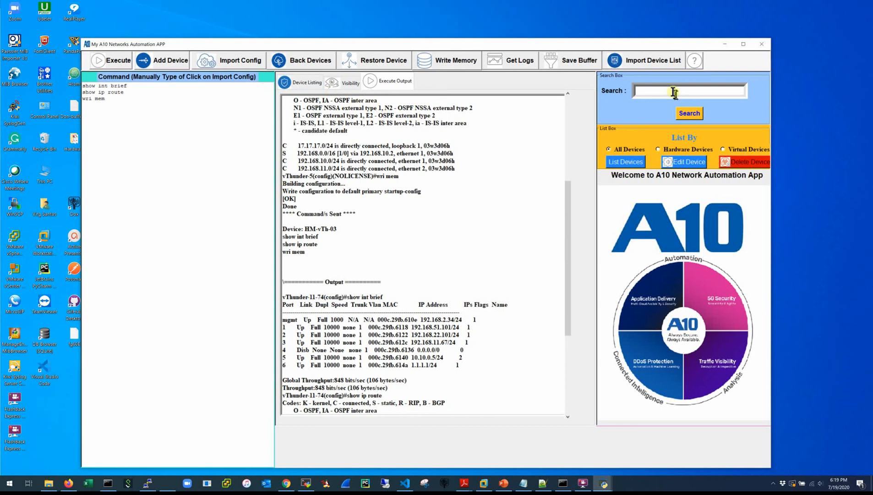
Search the device list for 'test', then return to the memory and hardware output text.
left_click(303, 82)
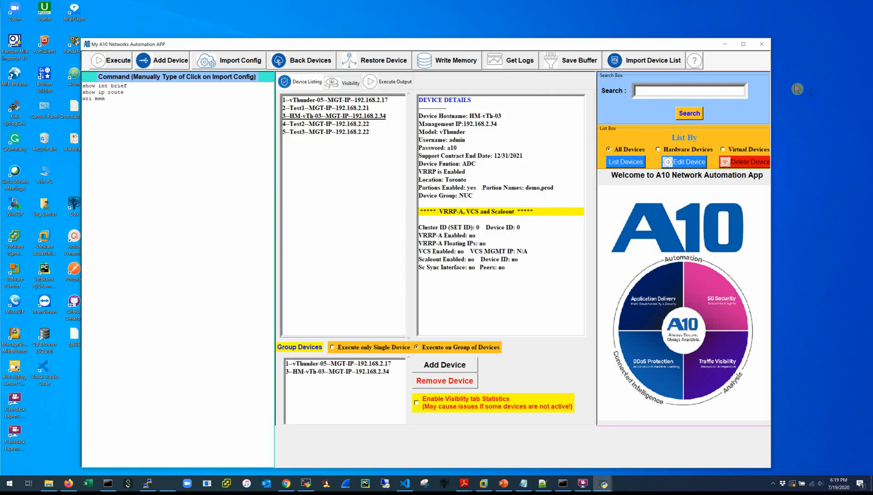
left_click(697, 90)
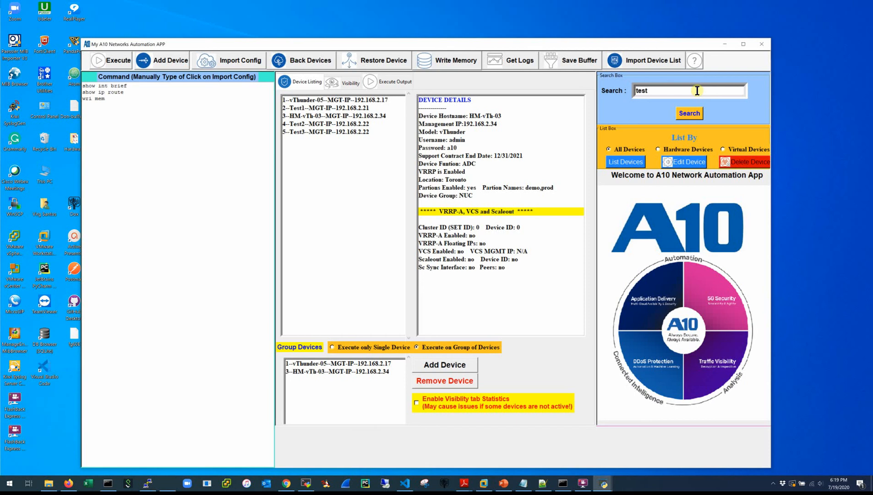
left_click(692, 115)
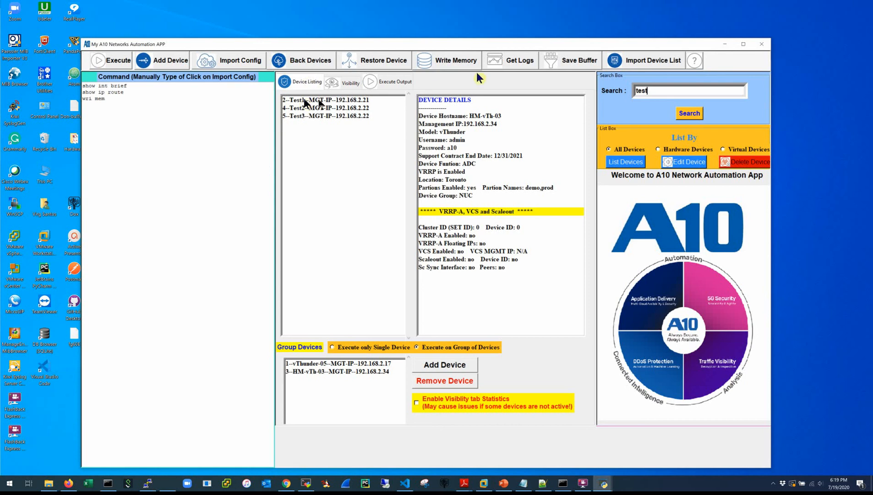
left_click(349, 84)
left_click_drag(677, 91, 636, 91)
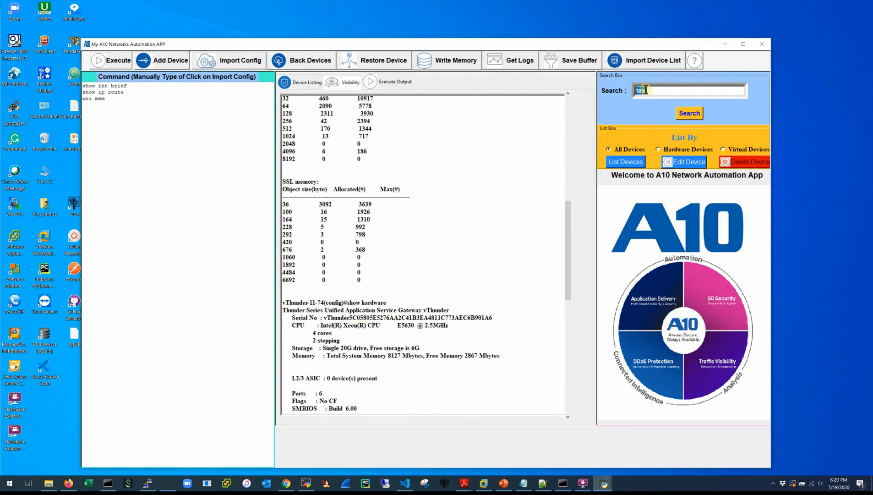
Highlight every occurrence of 512 in the output.
type("512")
left_click(691, 114)
scroll(343, 150, "up", 2)
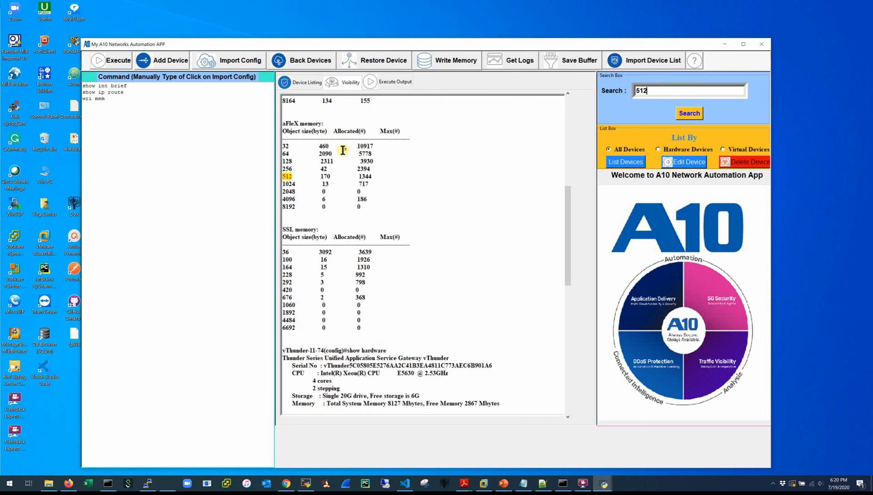
scroll(362, 137, "up", 1)
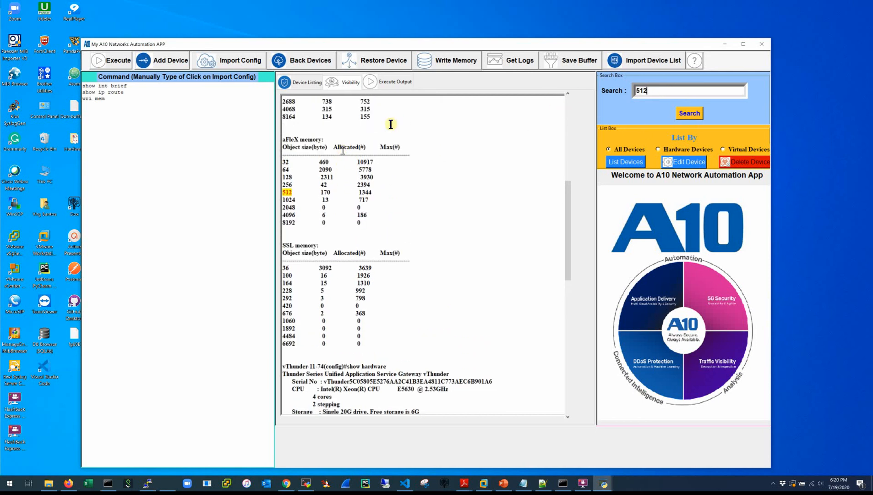
Highlight every 'Up' in the full command output, then return to the device listing.
left_click(390, 86)
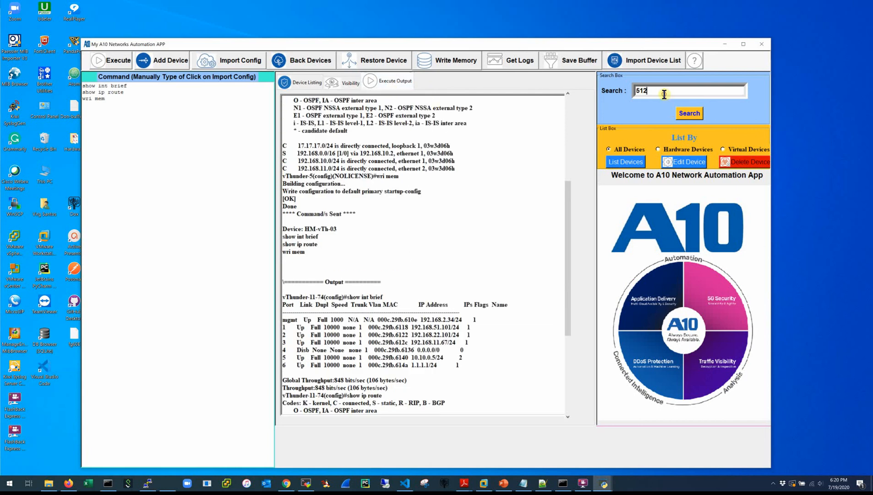
left_click_drag(664, 93, 617, 105)
key("BackSpace")
left_click(689, 115)
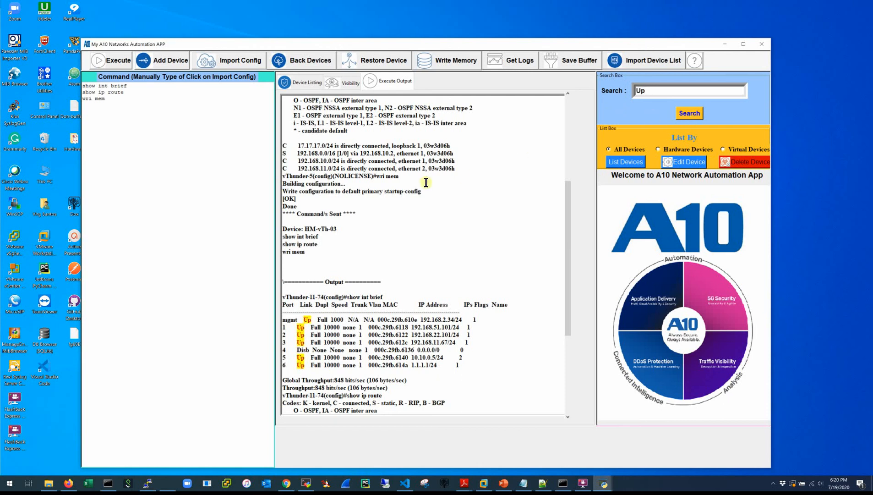
left_click_drag(674, 88, 583, 90)
type("U")
left_click(696, 115)
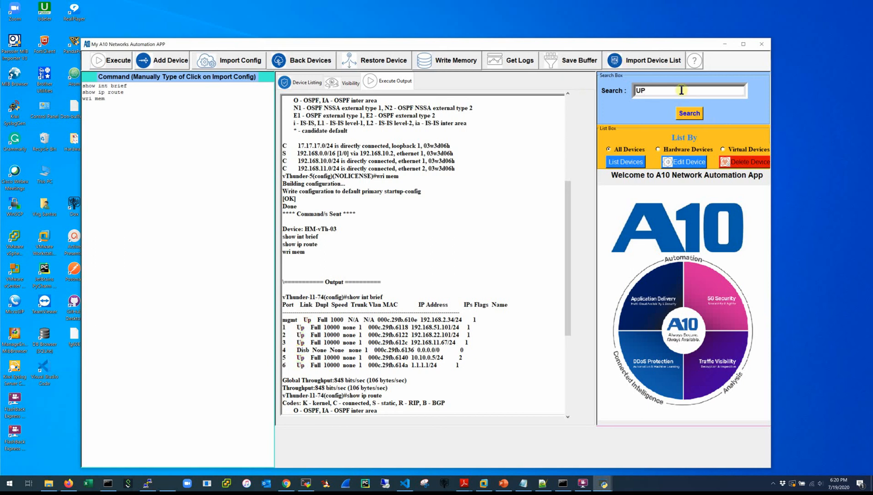
type("p")
left_click(684, 119)
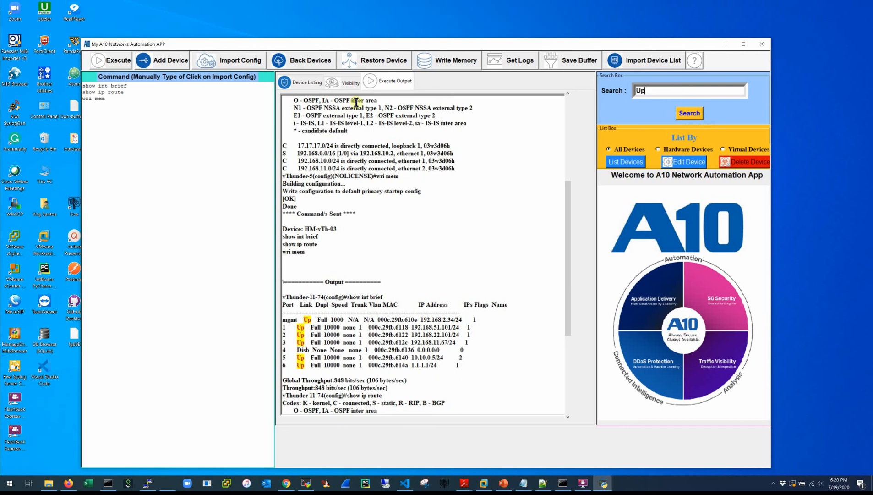
left_click(320, 86)
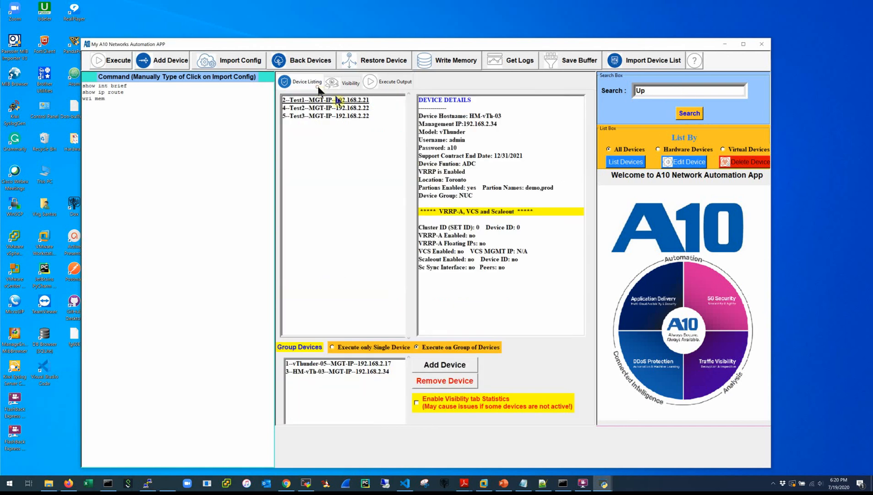
List the devices filtered to hardware devices, then to virtual devices.
left_click(631, 164)
left_click(683, 149)
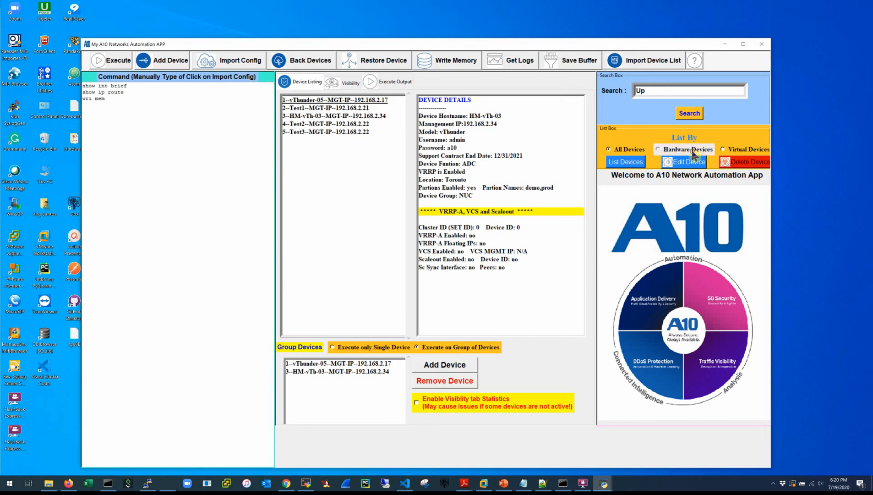
left_click(636, 163)
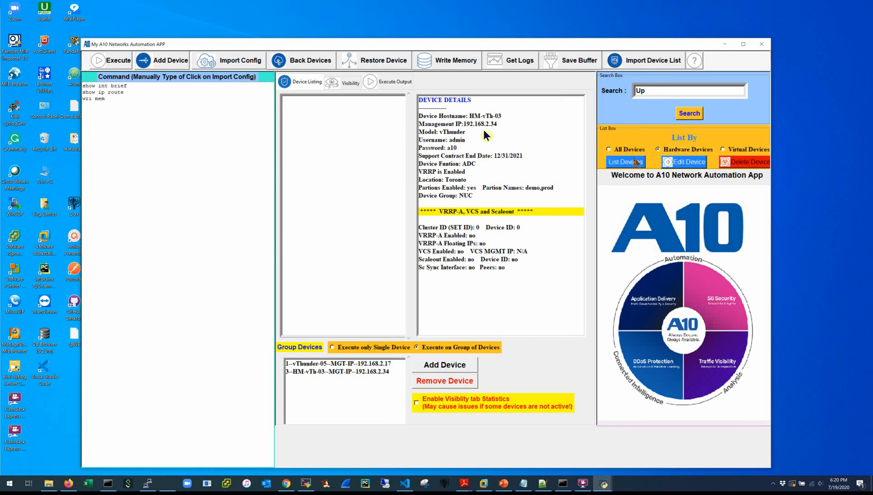
left_click(724, 149)
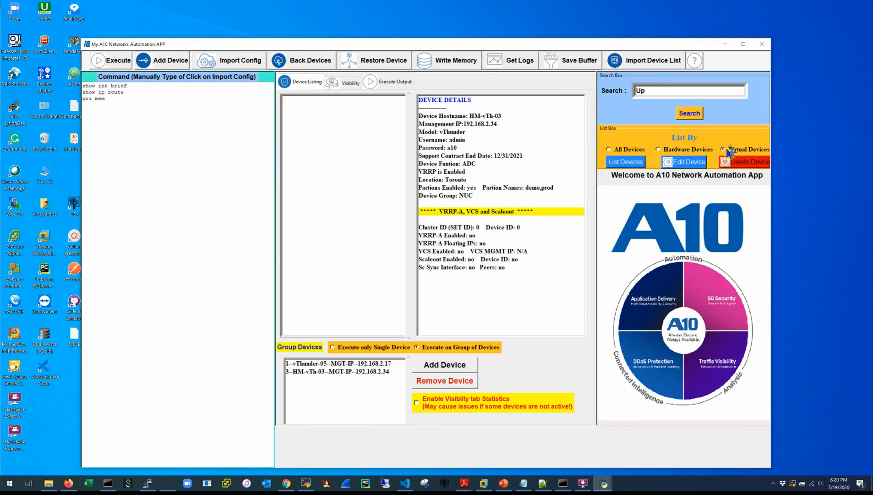
left_click(619, 165)
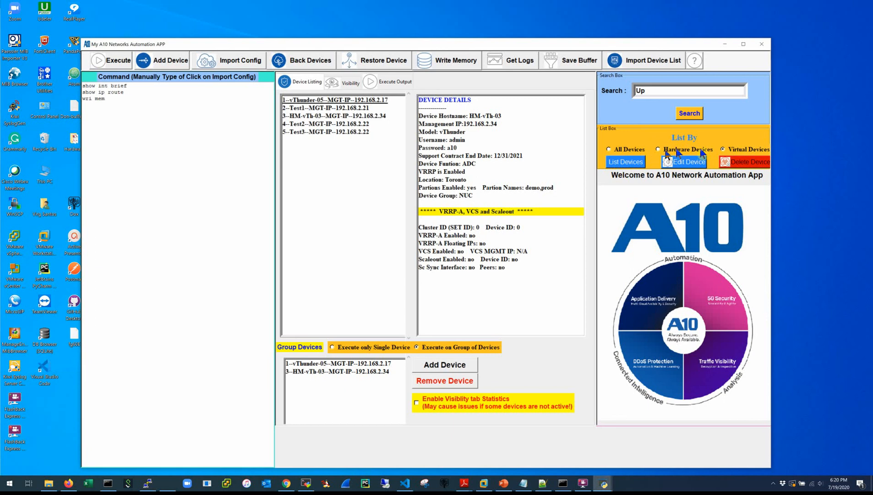
Delete Test3 and relist all devices, leaving four.
left_click(309, 129)
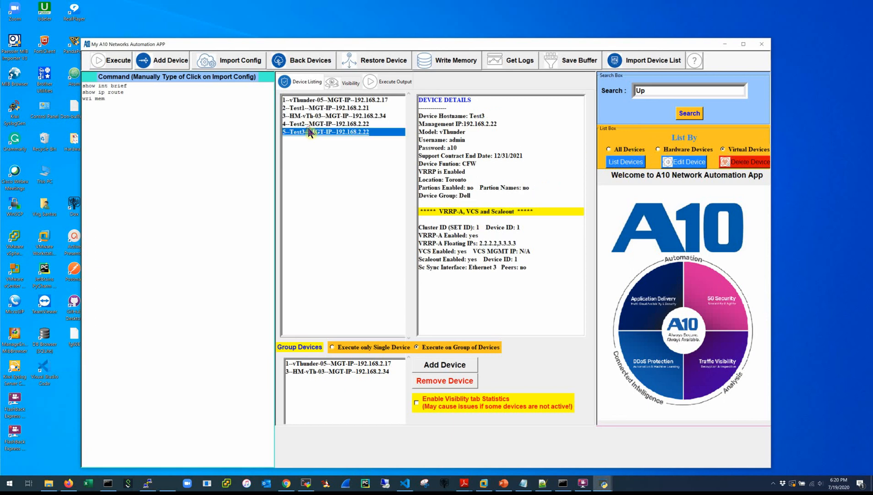
left_click(734, 163)
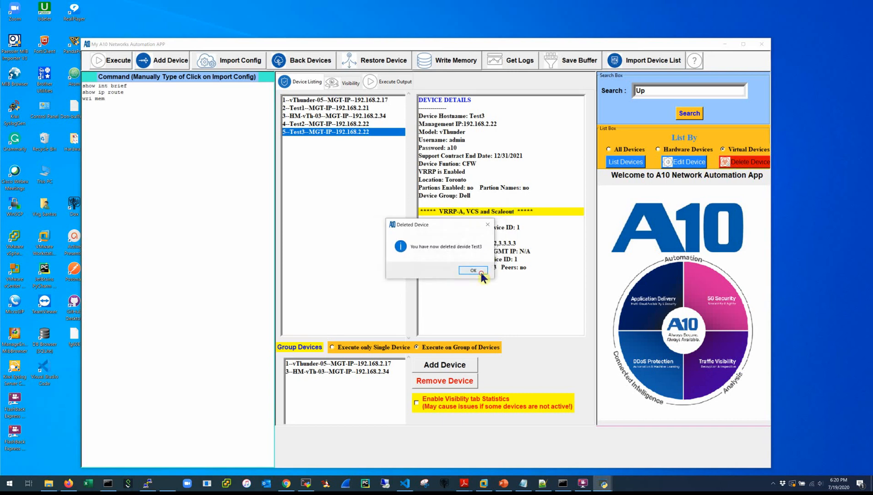
left_click(481, 272)
left_click(610, 149)
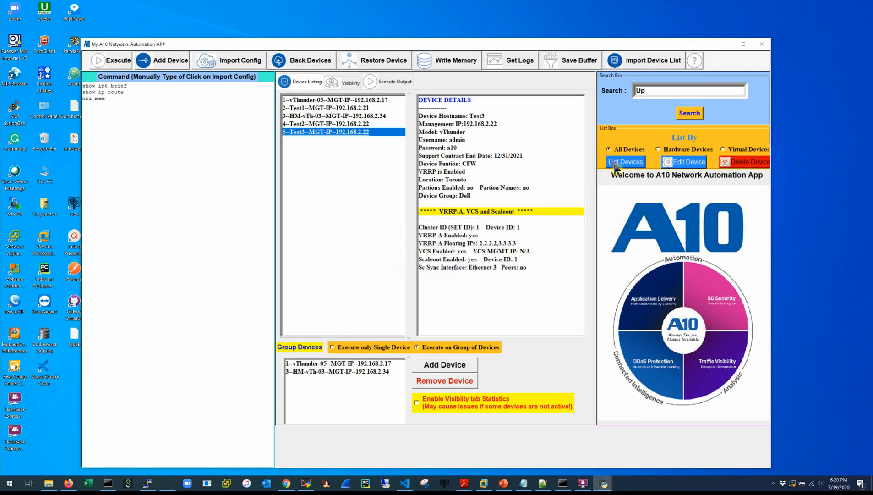
left_click(616, 165)
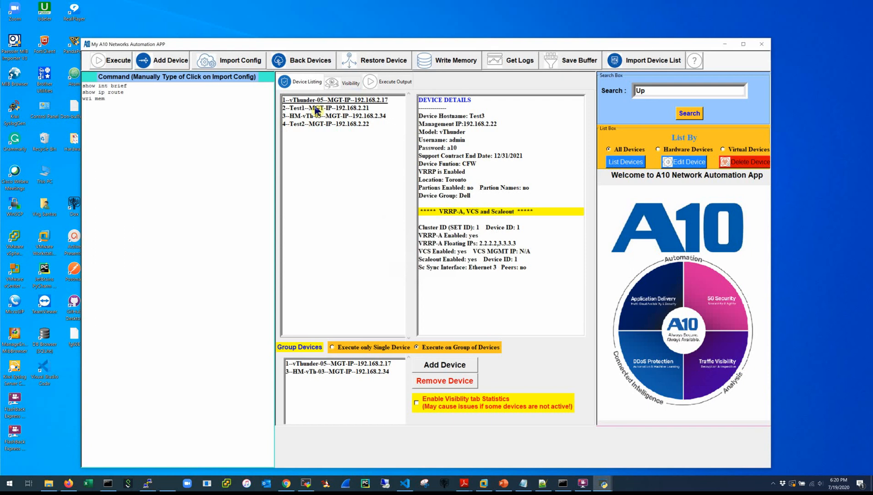
Change Test2's management IP to 192.168.2.24 and save the change.
left_click(319, 123)
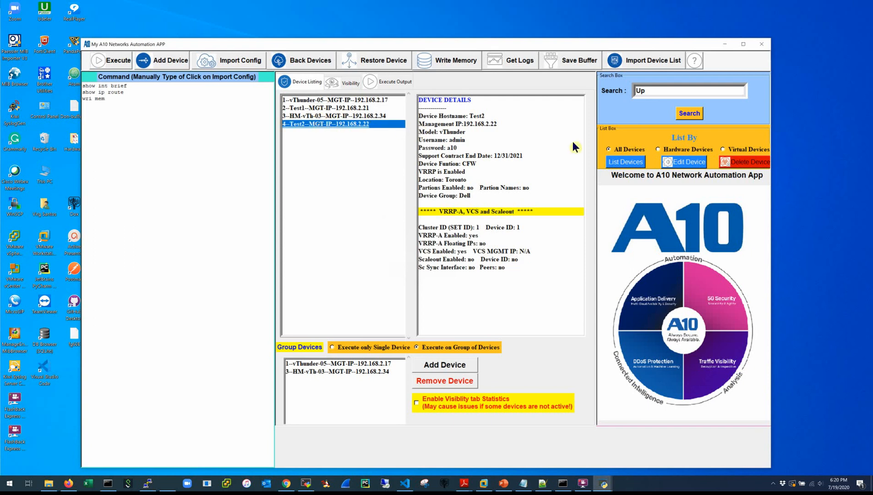
left_click(686, 166)
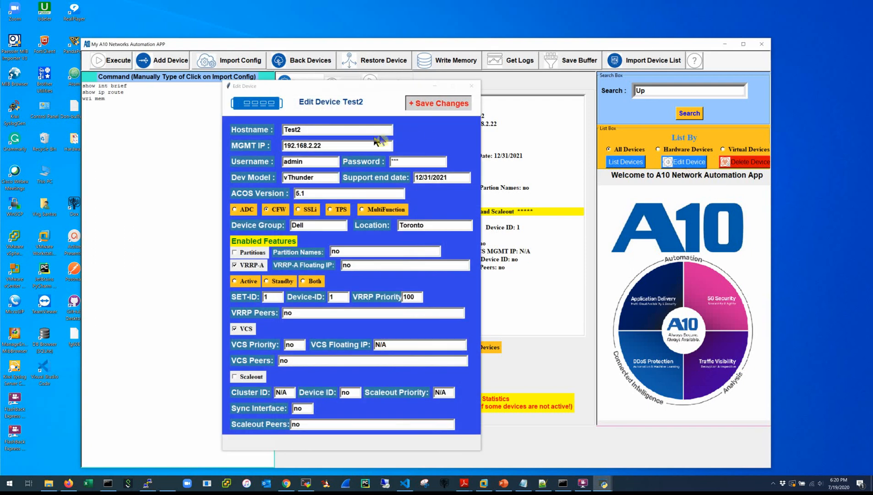
left_click(352, 146)
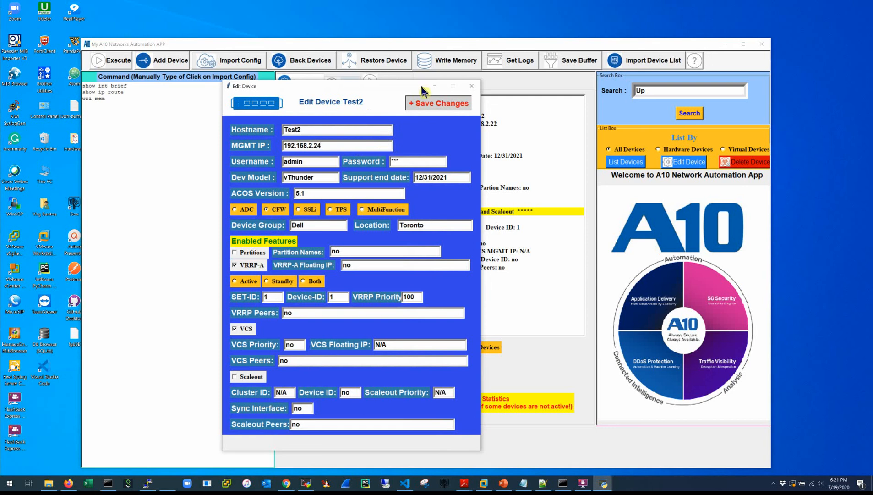
left_click(430, 102)
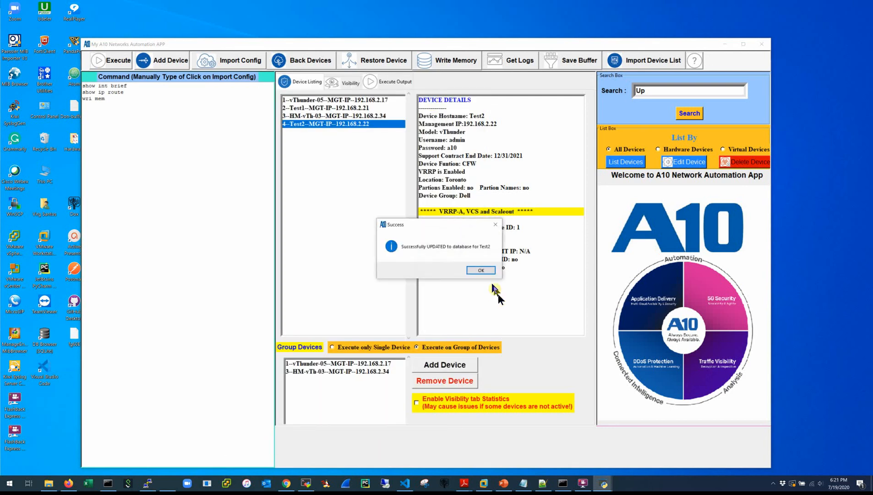
left_click(481, 270)
Refresh the device list and review Test2's updated details.
left_click(626, 162)
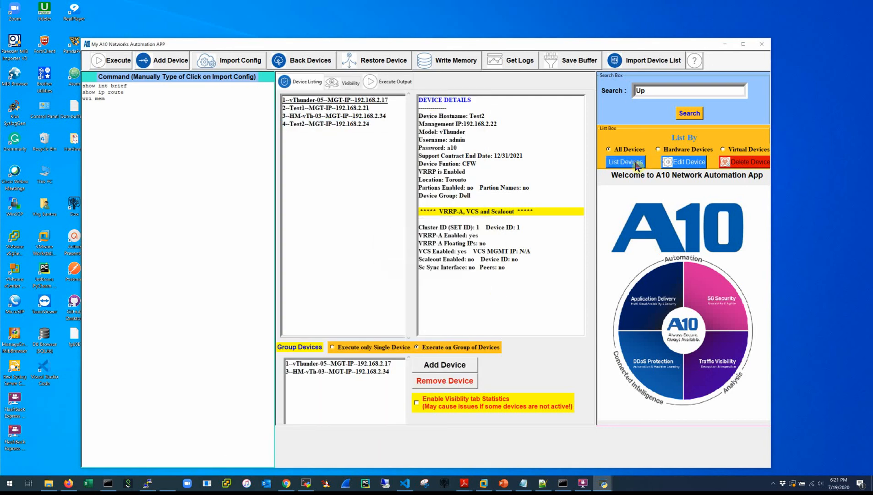
left_click(349, 123)
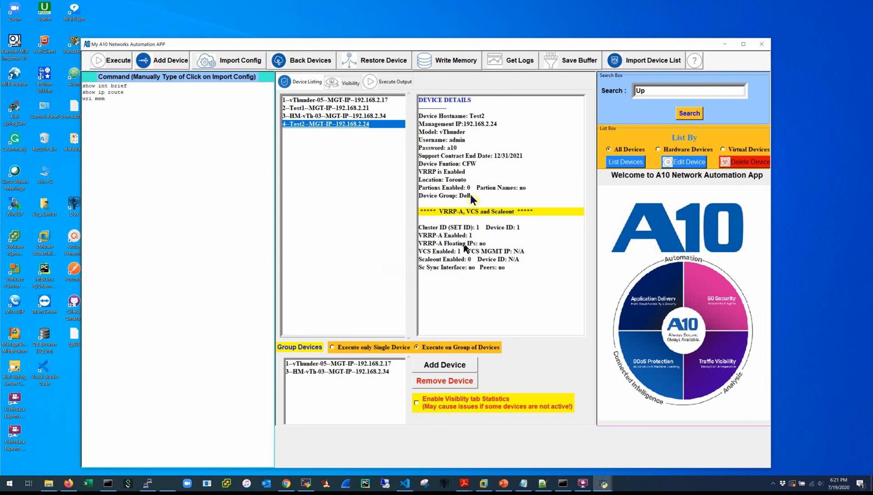
left_click(584, 487)
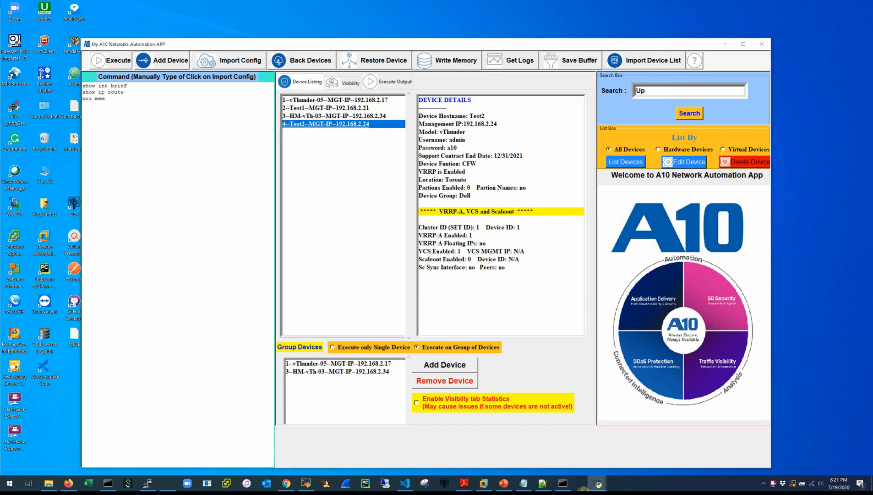
mouse_move(583, 485)
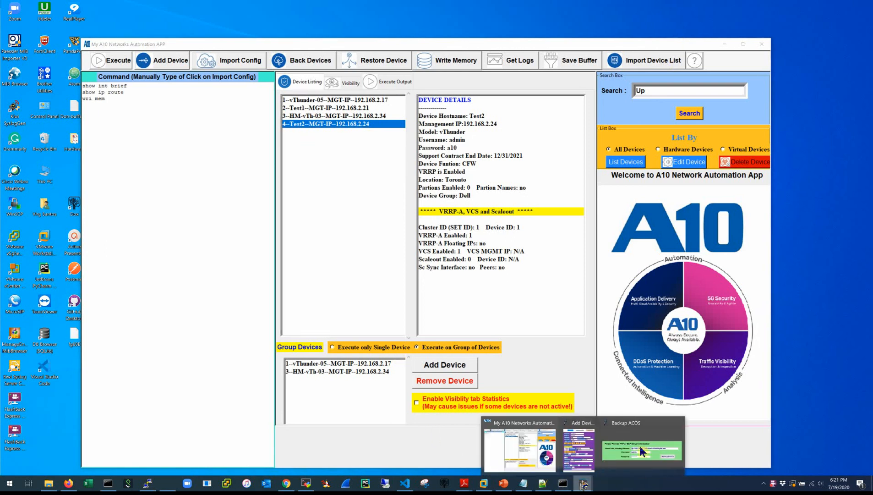